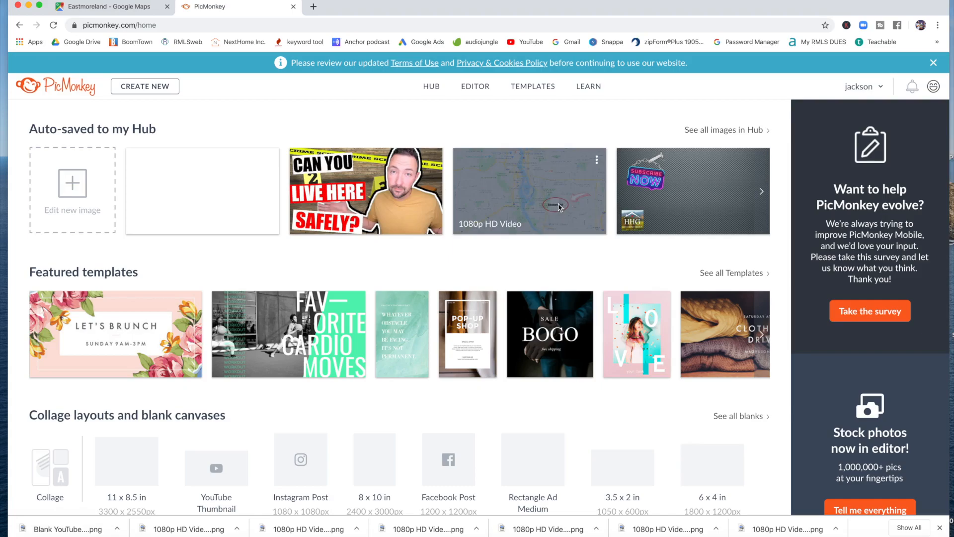
Create a blank 1280 x 720 px YouTube Thumbnail canvas named Blank YouTube Thumbnail in the Unsorted folder.
left_click(149, 93)
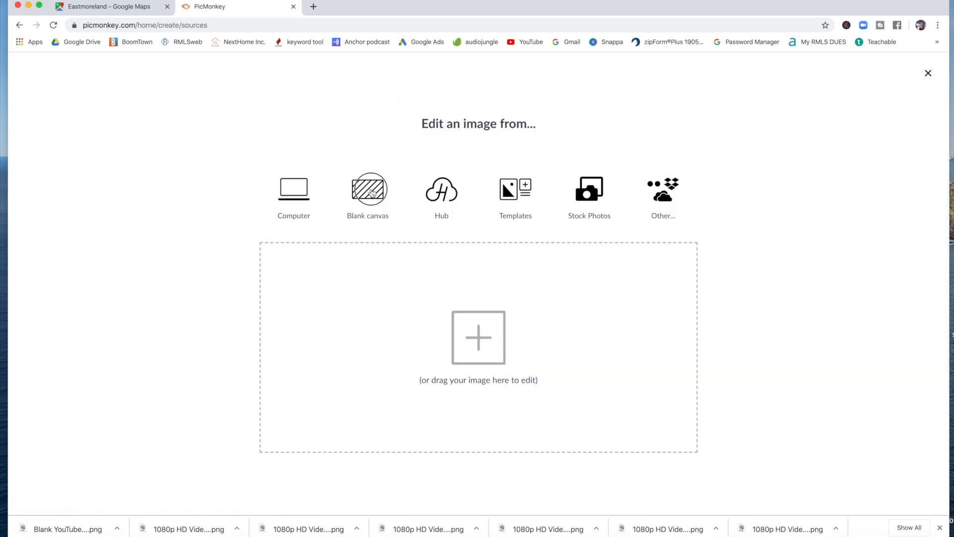
left_click(371, 191)
scroll(454, 315, "down", 6)
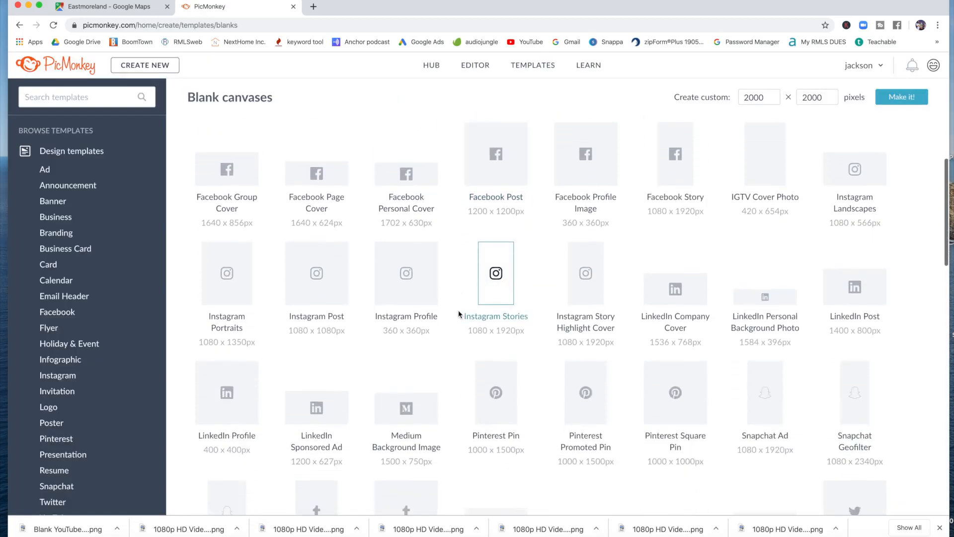
scroll(459, 312, "down", 2)
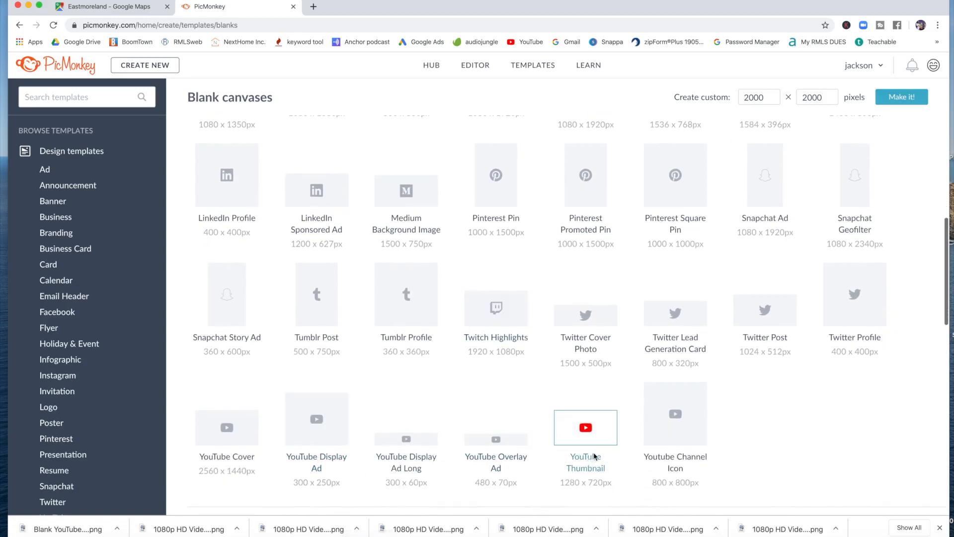
left_click(590, 431)
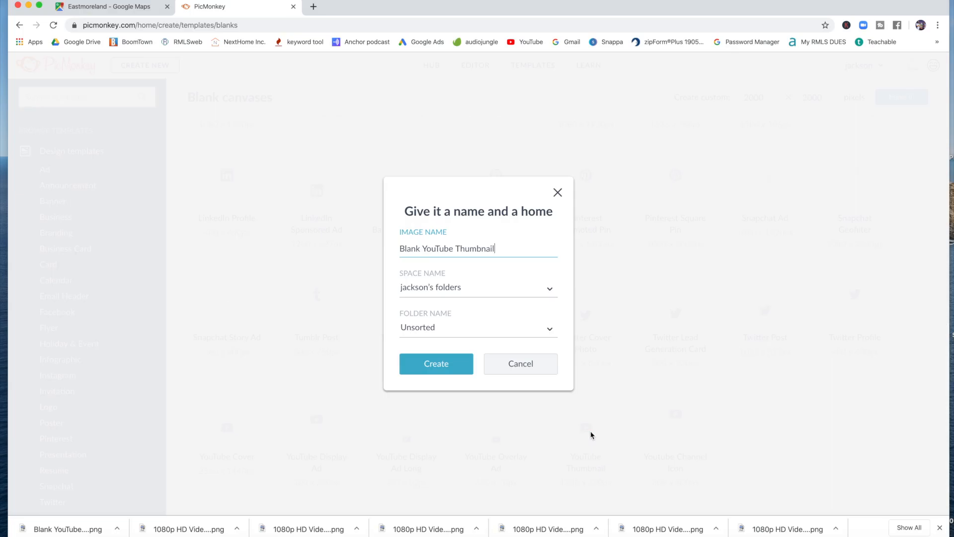
left_click(445, 373)
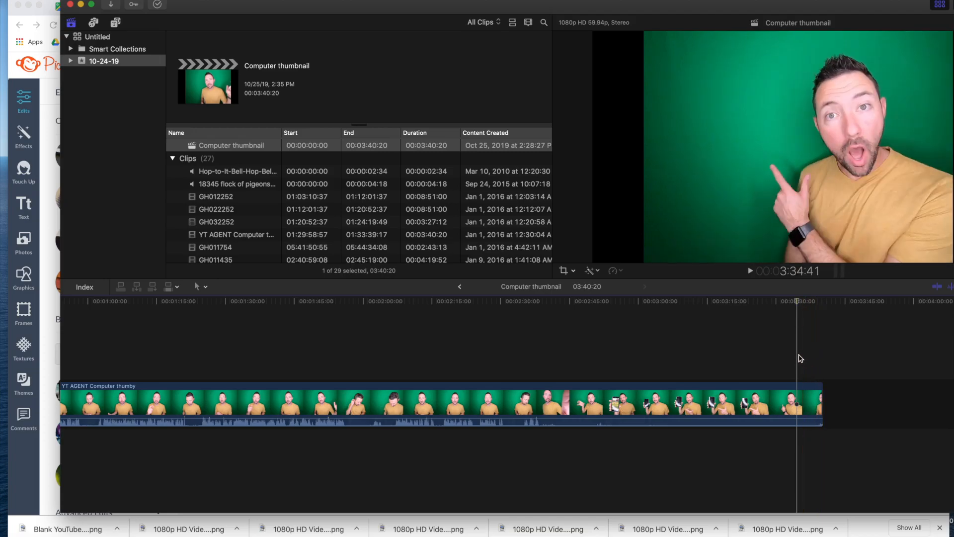
Capture a screenshot of the pointing man from the video editor's viewer and place it against the right edge of the thumbnail canvas.
key("super+shift+4")
left_click_drag(714, 38, 952, 265)
left_click(80, 4)
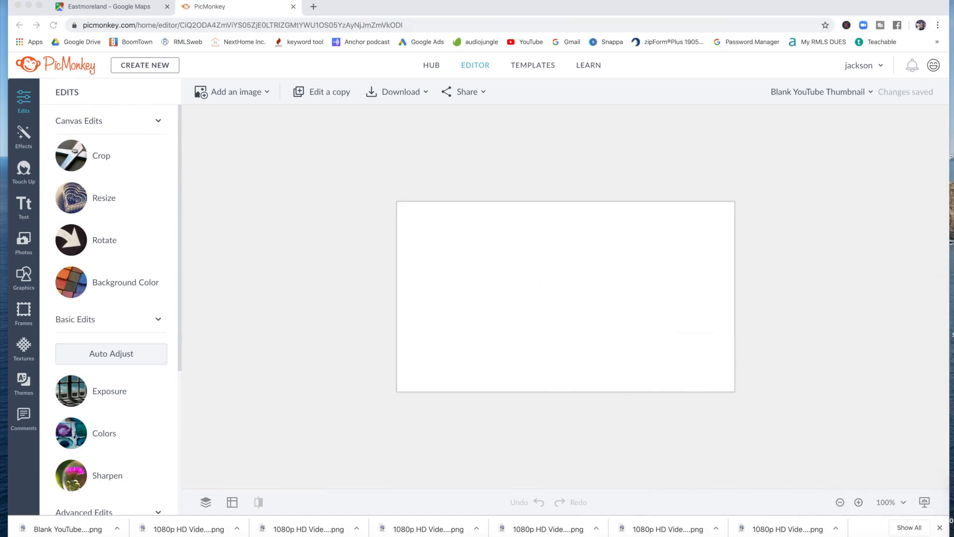
left_click_drag(950, 494, 564, 263)
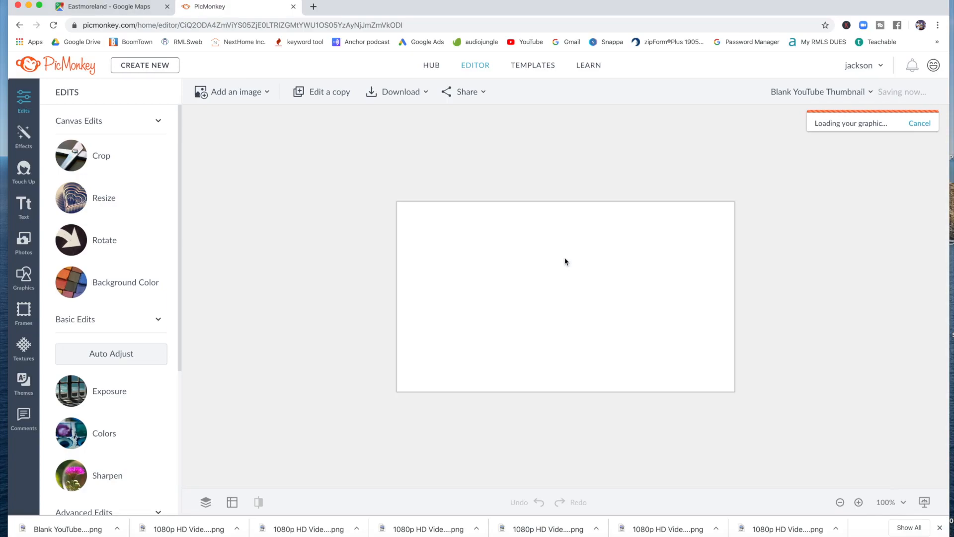
left_click_drag(630, 308, 694, 308)
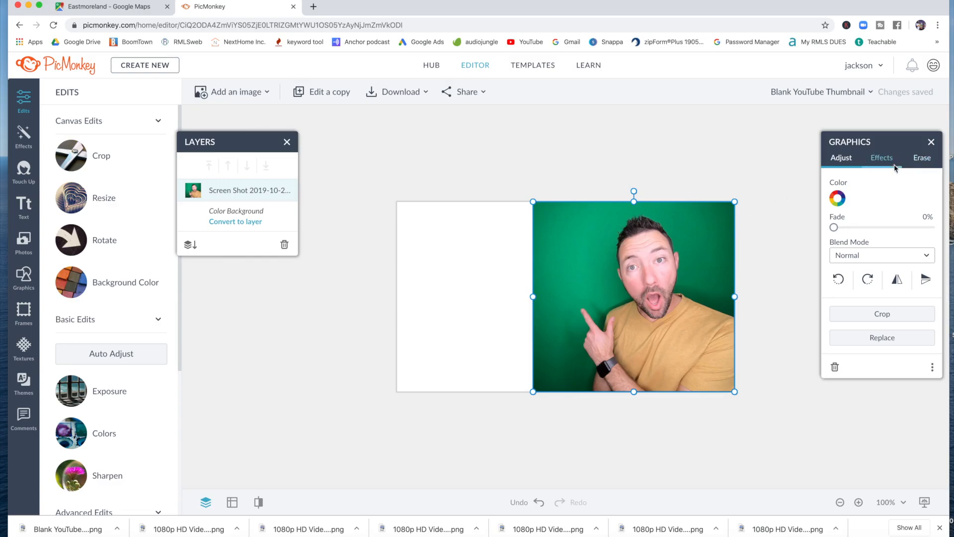
Roughly erase the green background around the man with an eraser of size 127.
left_click(922, 157)
left_click_drag(852, 236, 858, 236)
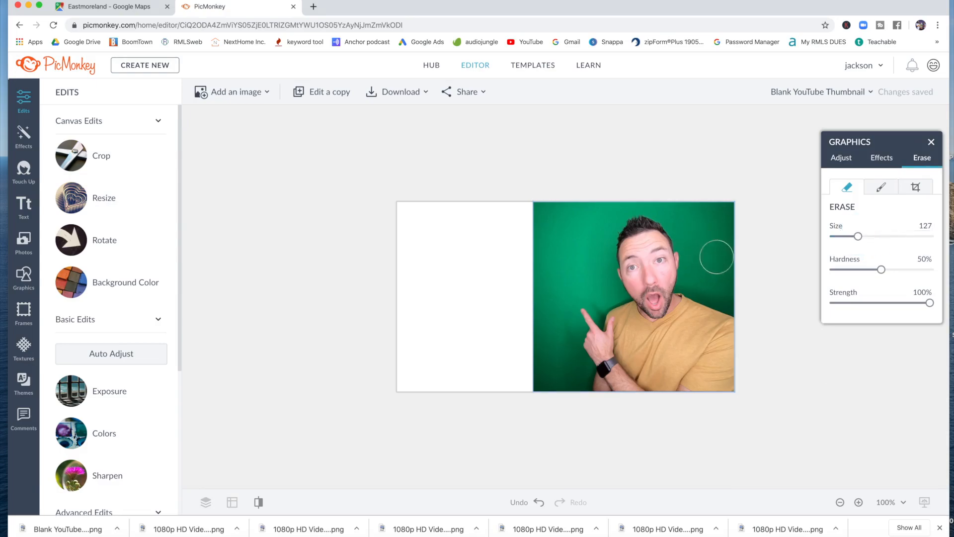
mouse_move(745, 293)
left_mouse_down()
mouse_move(705, 284)
mouse_move(695, 238)
mouse_move(667, 203)
mouse_move(637, 198)
mouse_move(595, 212)
mouse_move(581, 257)
mouse_move(595, 282)
mouse_move(555, 296)
mouse_move(544, 243)
mouse_move(564, 213)
mouse_move(538, 208)
mouse_move(577, 204)
mouse_move(541, 304)
mouse_move(550, 397)
mouse_move(569, 378)
left_mouse_up()
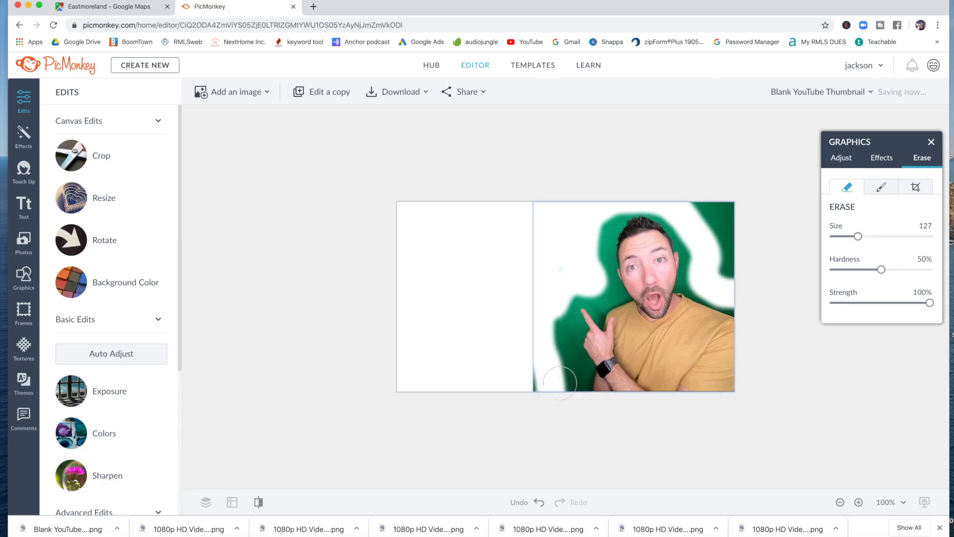
Erase some green background close to the pointing hand with a finer eraser of size 29.
left_click(858, 503)
left_click(858, 502)
left_click(857, 502)
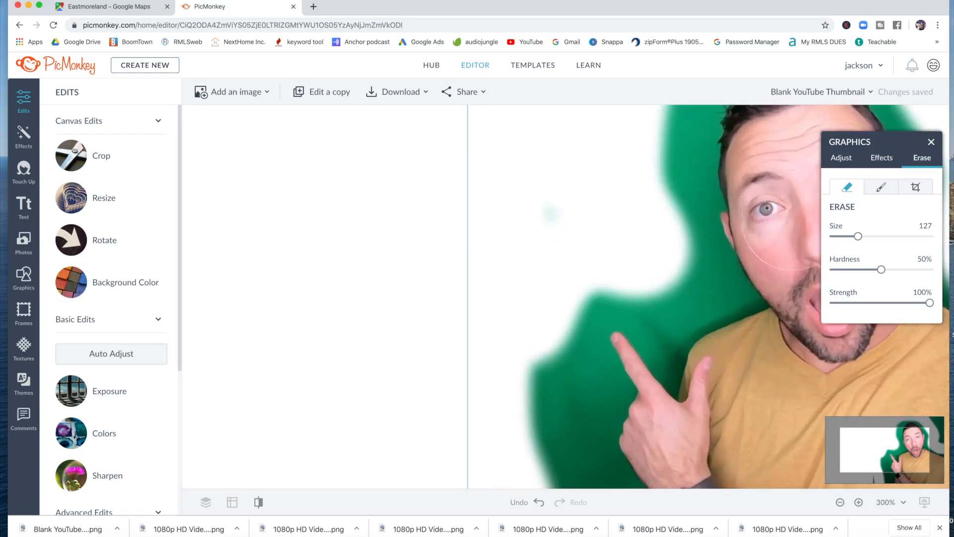
left_click_drag(858, 236, 839, 237)
mouse_move(753, 304)
left_mouse_down()
mouse_move(687, 336)
mouse_move(676, 387)
mouse_move(643, 334)
mouse_move(607, 316)
mouse_move(609, 306)
mouse_move(697, 284)
mouse_move(673, 373)
mouse_move(665, 304)
left_mouse_up()
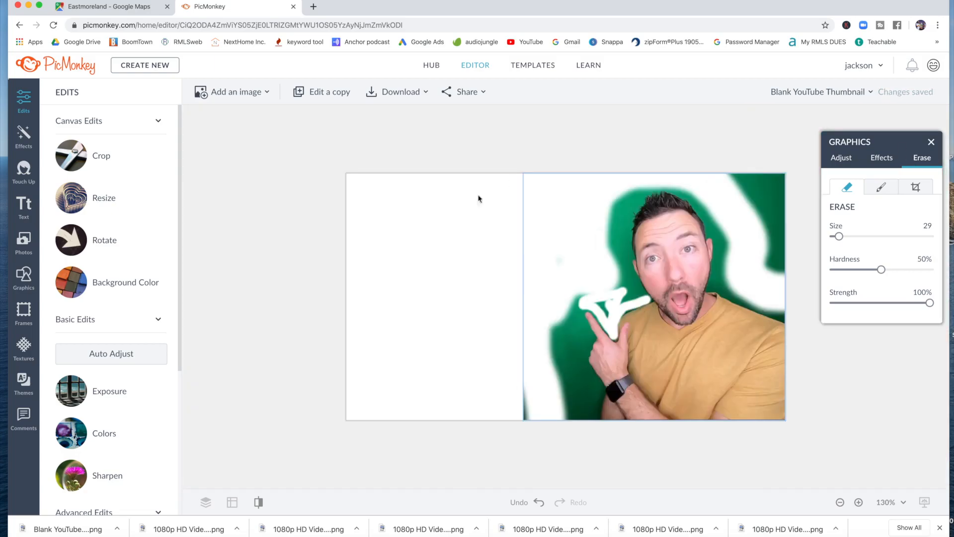
Select the canvas background and open its Background Color settings.
left_click(468, 291)
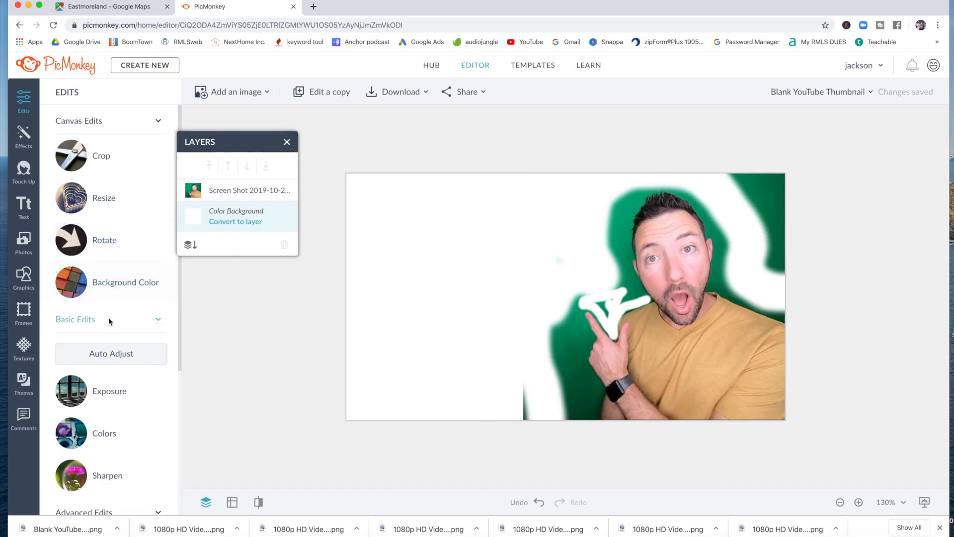
left_click(125, 284)
left_click(128, 292)
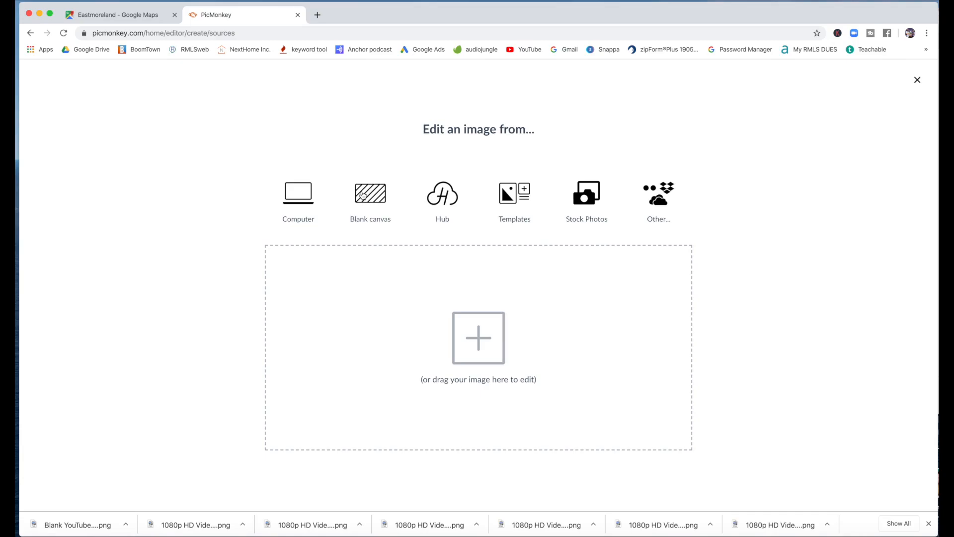
Start a fresh blank canvas with the 1280 x 720 px YouTube Thumbnail preset, keeping the suggested name.
left_click(362, 196)
scroll(379, 262, "down", 5)
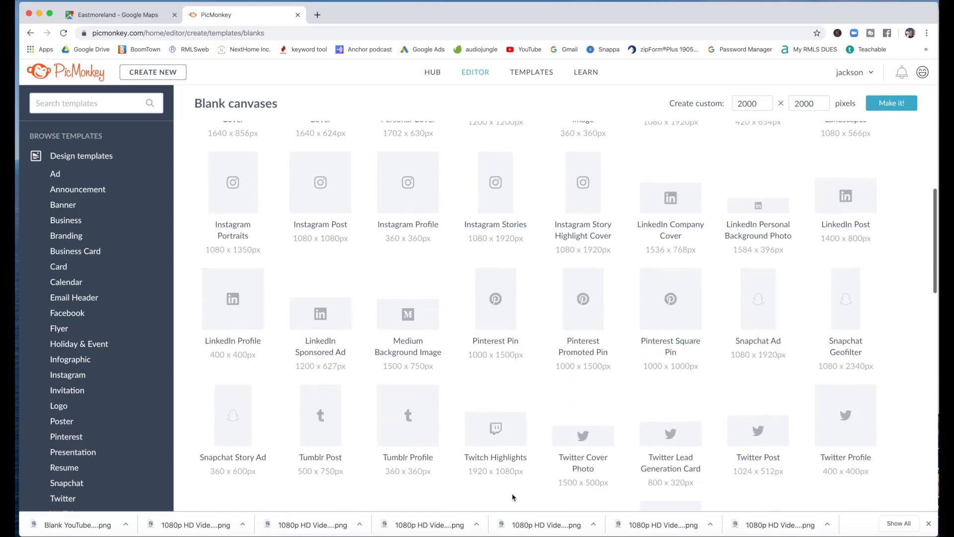
scroll(534, 452, "down", 4)
left_click(601, 360)
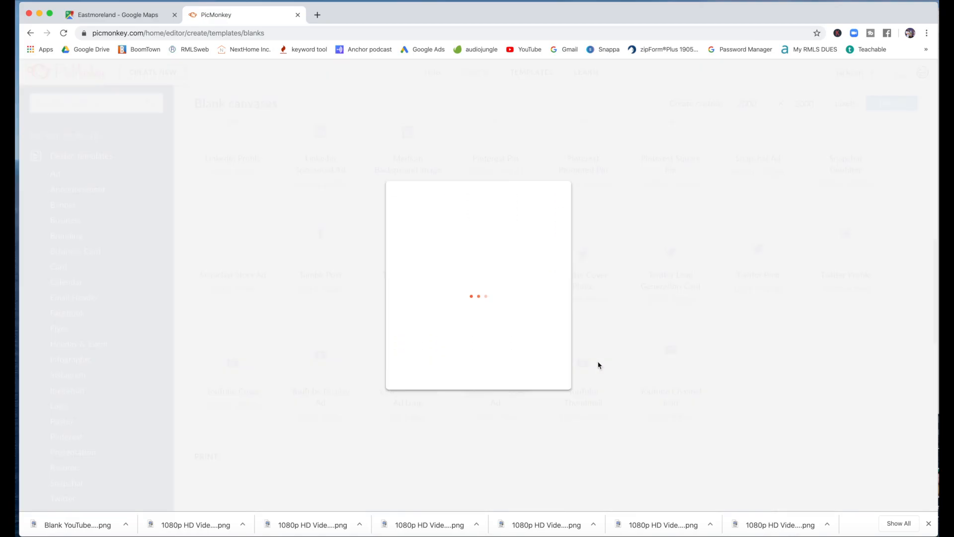
left_click(458, 365)
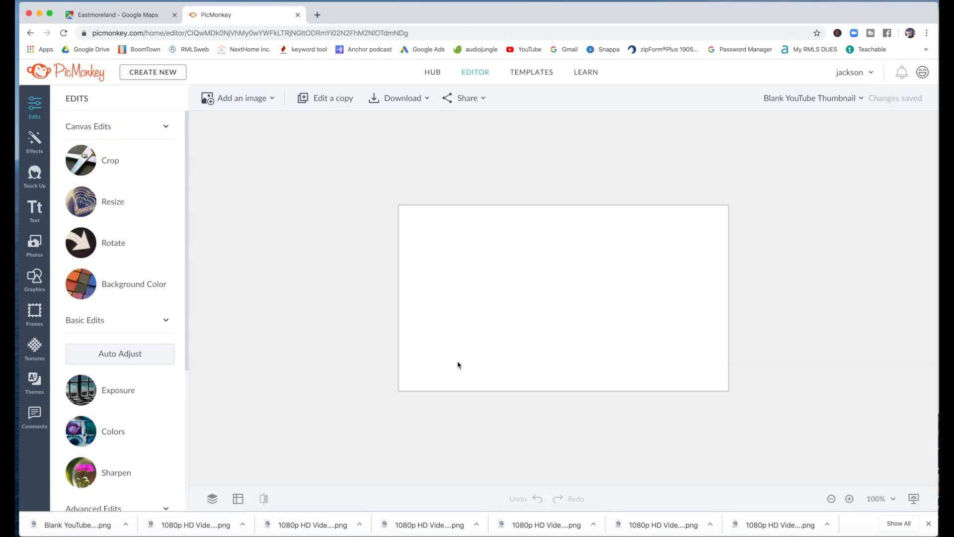
Add the outlined cut-out of the pointing man from the Downloads folder and position it on the canvas's right side.
key("super+Tab")
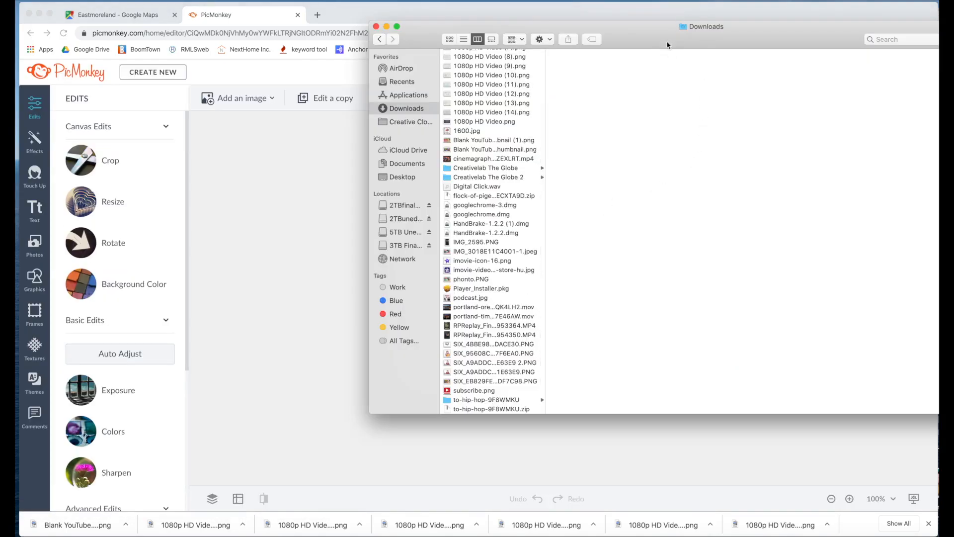
left_click_drag(652, 36, 951, 53)
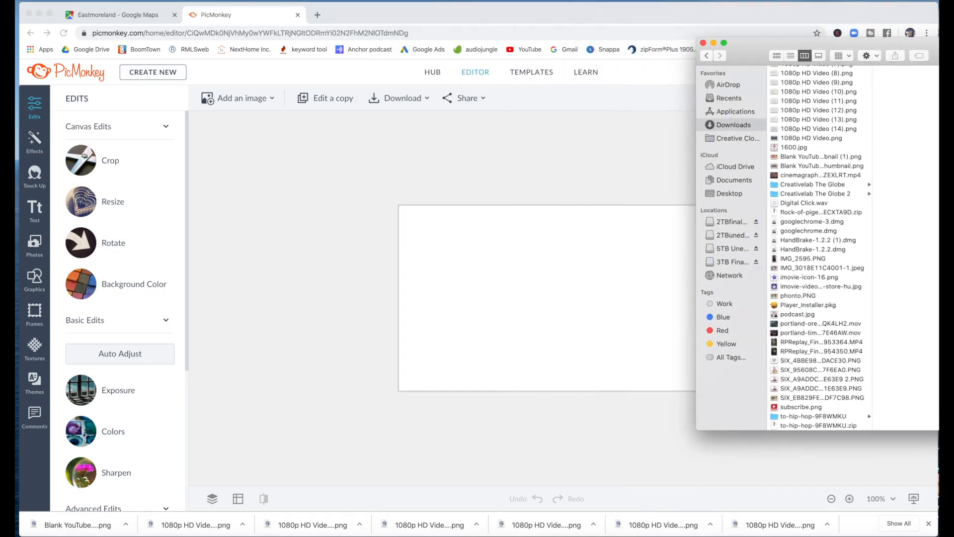
left_click_drag(800, 370, 624, 304)
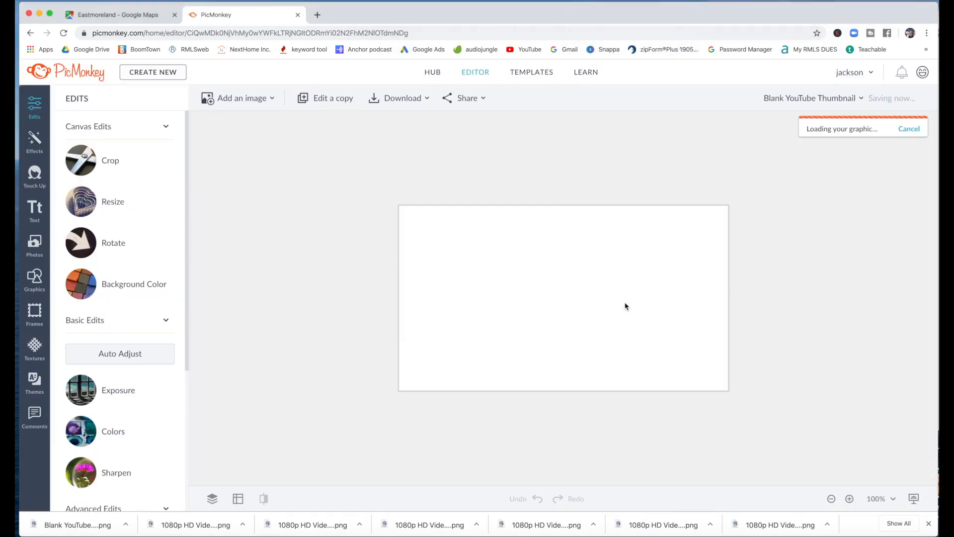
left_click_drag(559, 315, 641, 310)
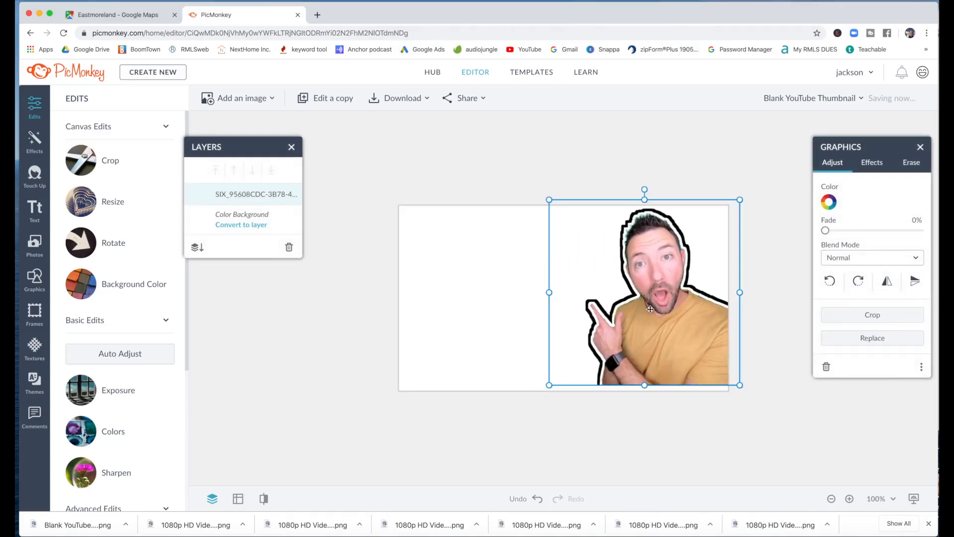
Add the computer image from the Downloads folder, shrink it and place it in the canvas's upper middle, above the pointing hand.
left_click(925, 535)
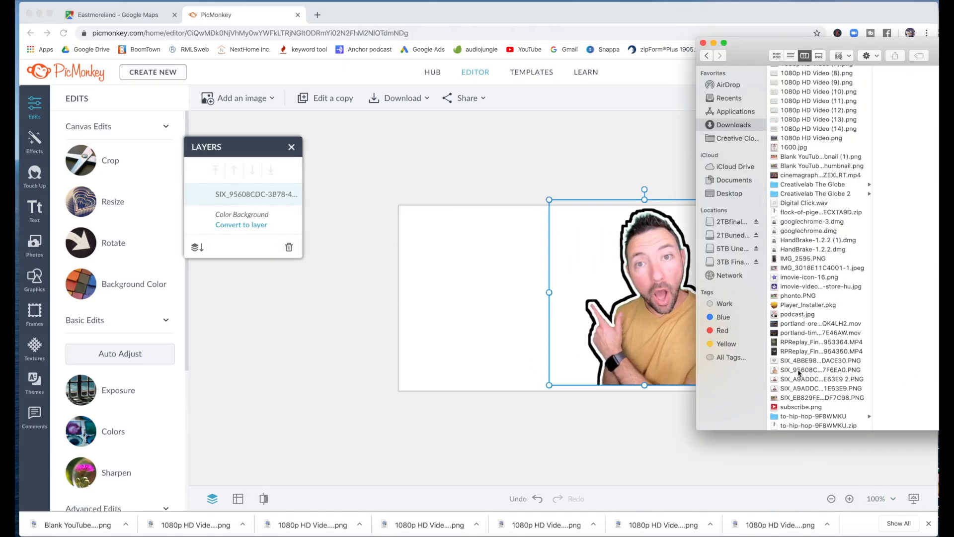
left_click_drag(798, 370, 546, 293)
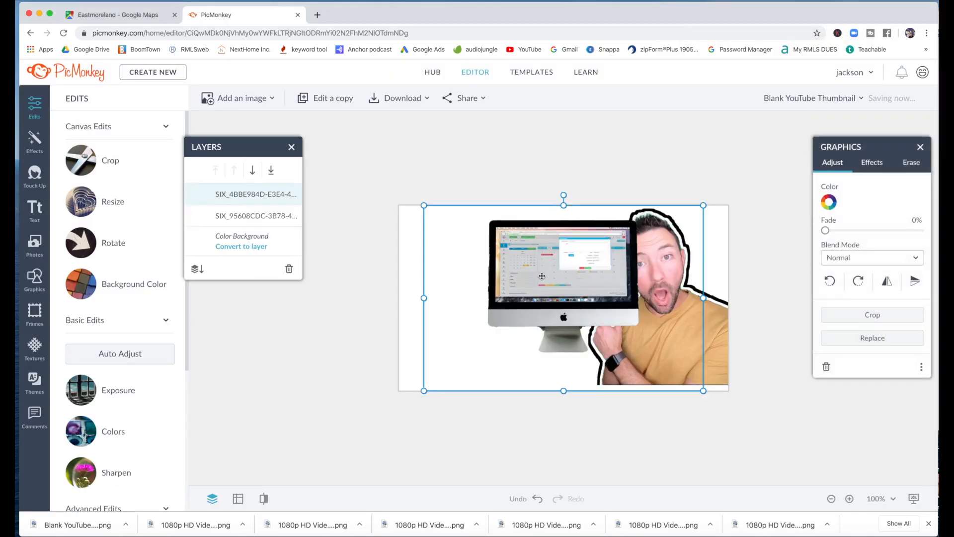
key("super+z")
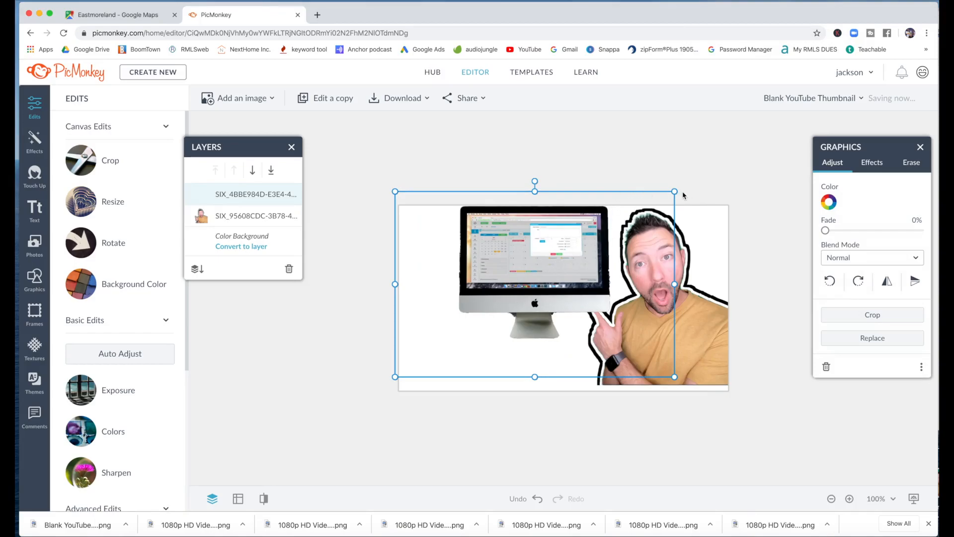
key("super+z")
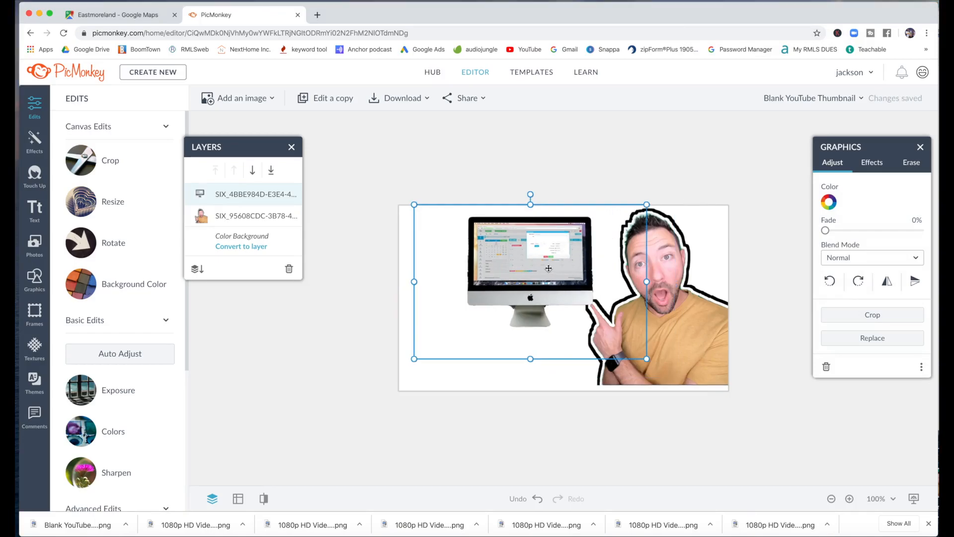
left_click_drag(418, 355, 435, 344)
left_click_drag(545, 260, 542, 250)
Enlarge the man's cut-out to fill the canvas height, shift it slightly left, and nudge the computer slightly down and right.
left_click(688, 336)
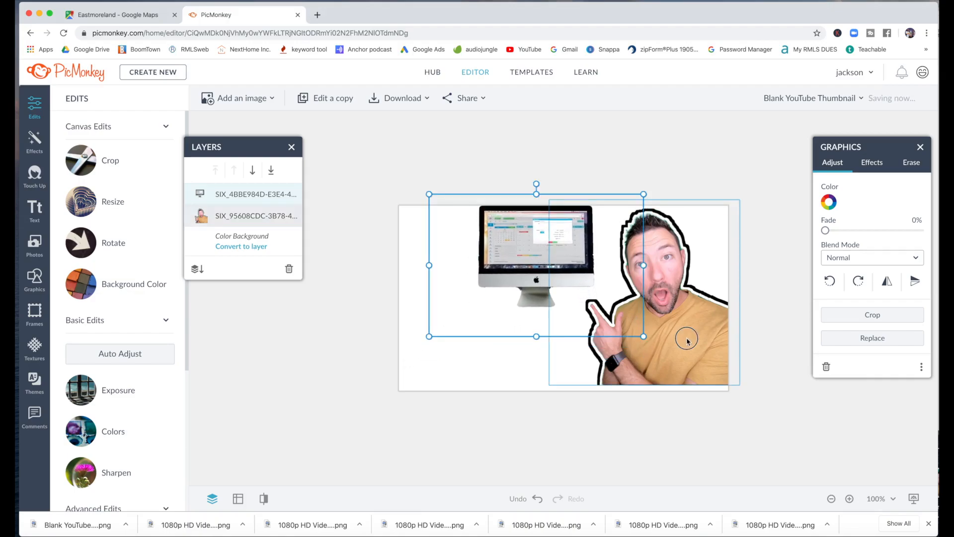
left_click_drag(739, 385, 751, 398)
left_click_drag(691, 357, 673, 352)
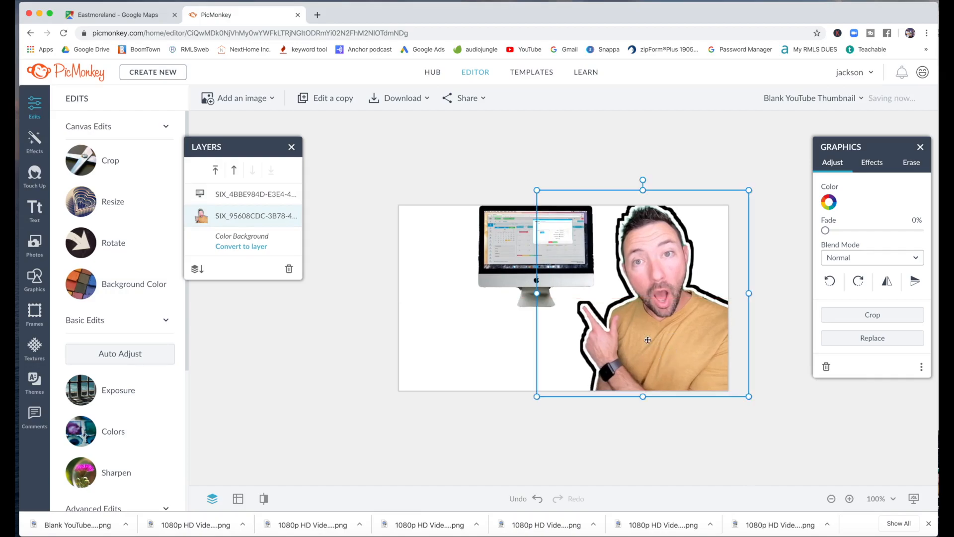
left_click(499, 250)
left_click_drag(500, 250, 505, 254)
Apply the black perforated Metal texture to the color background and close the layer list.
left_click(412, 380)
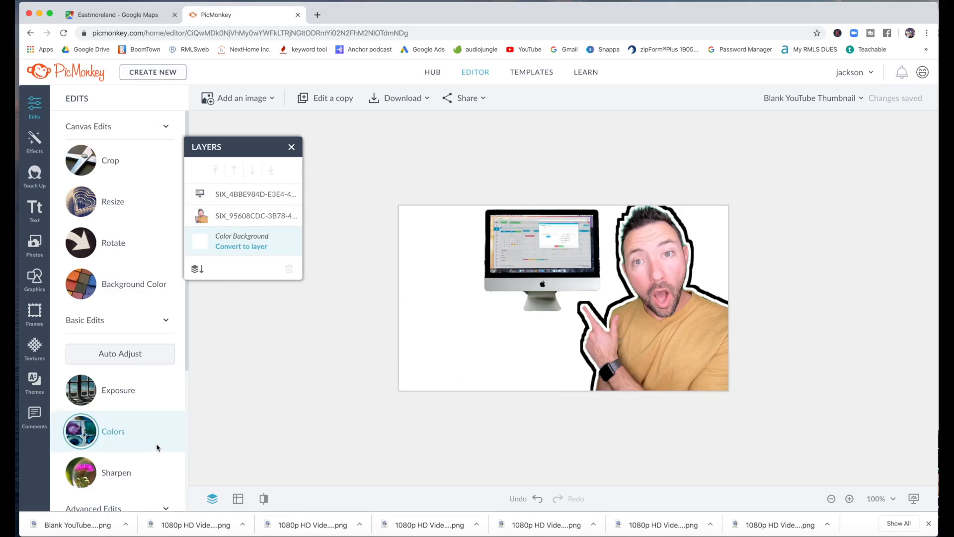
scroll(155, 443, "down", 4)
scroll(155, 443, "up", 4)
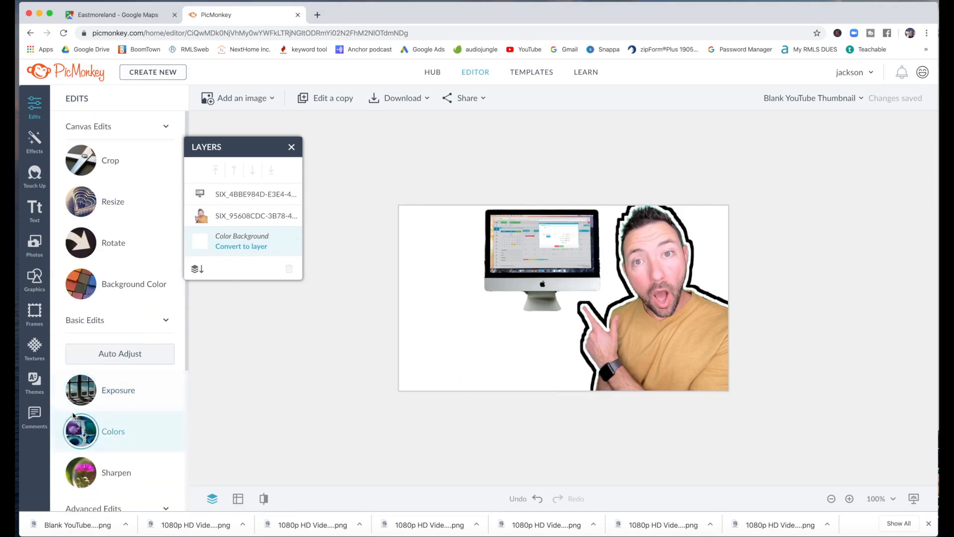
left_click(34, 345)
scroll(148, 403, "down", 8)
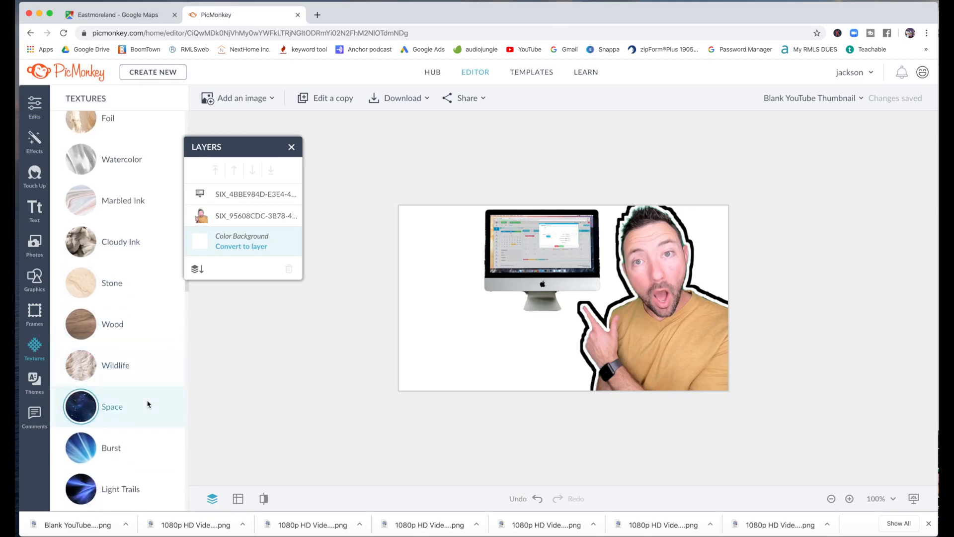
scroll(148, 404, "down", 3)
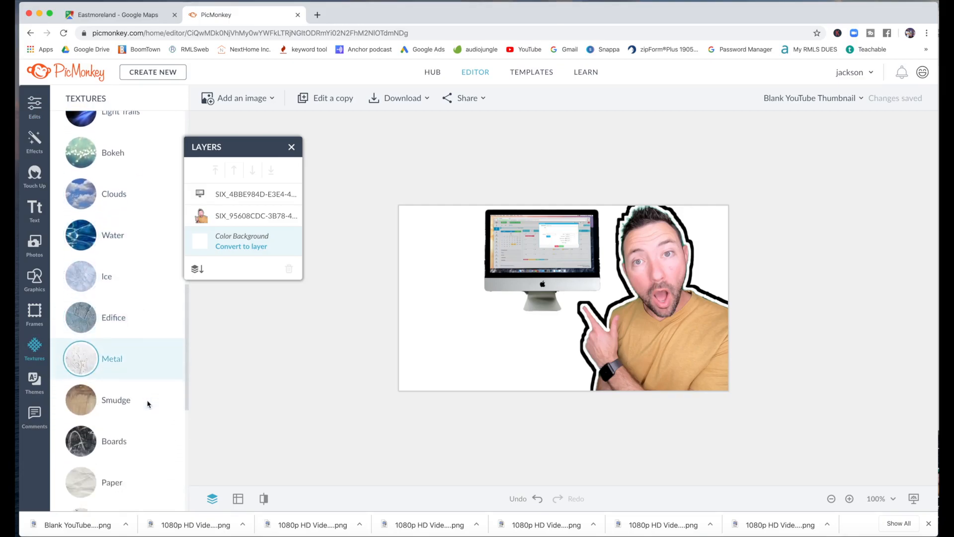
left_click(117, 368)
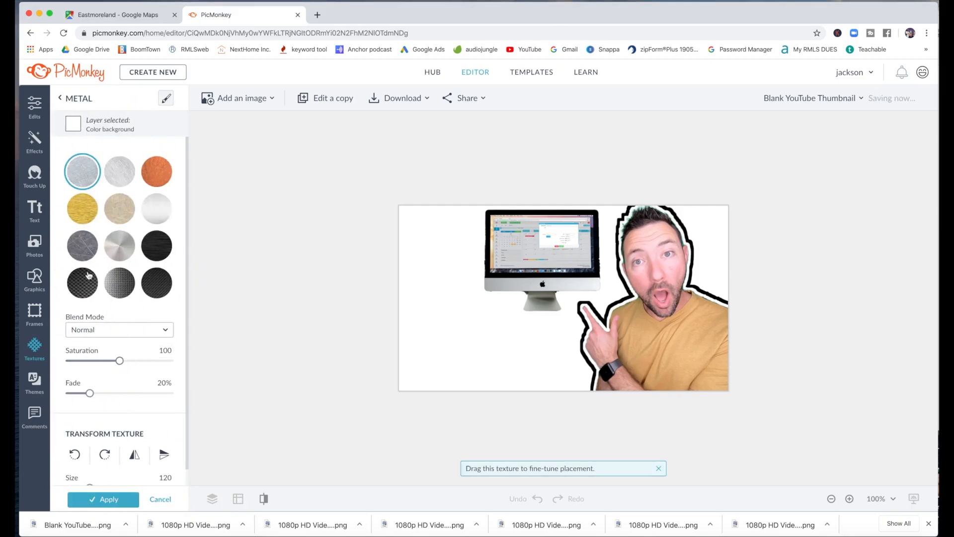
left_click(76, 282)
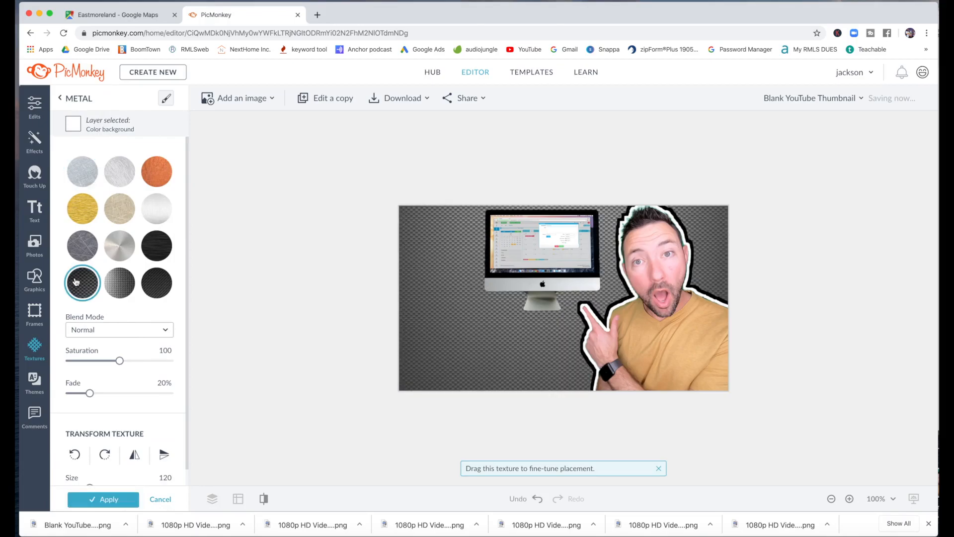
left_click(110, 502)
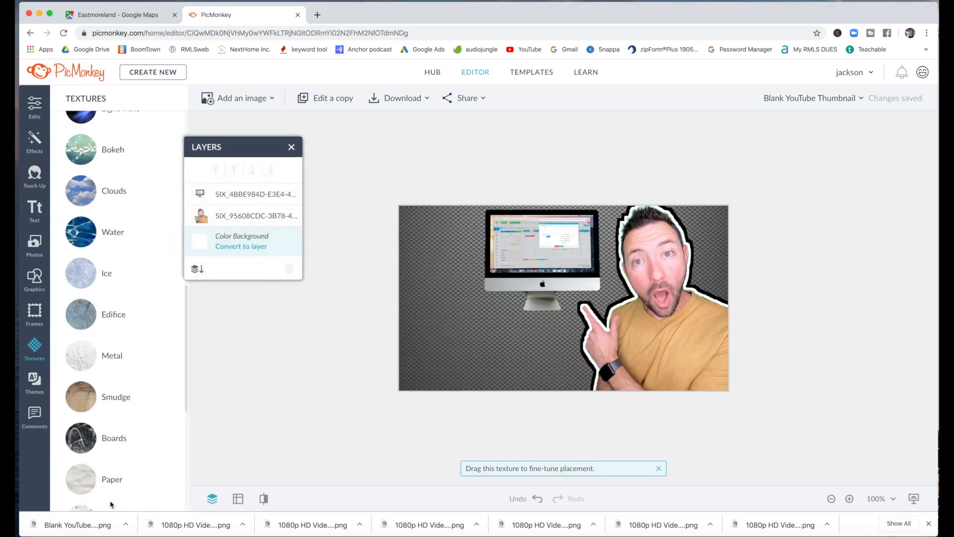
left_click(291, 148)
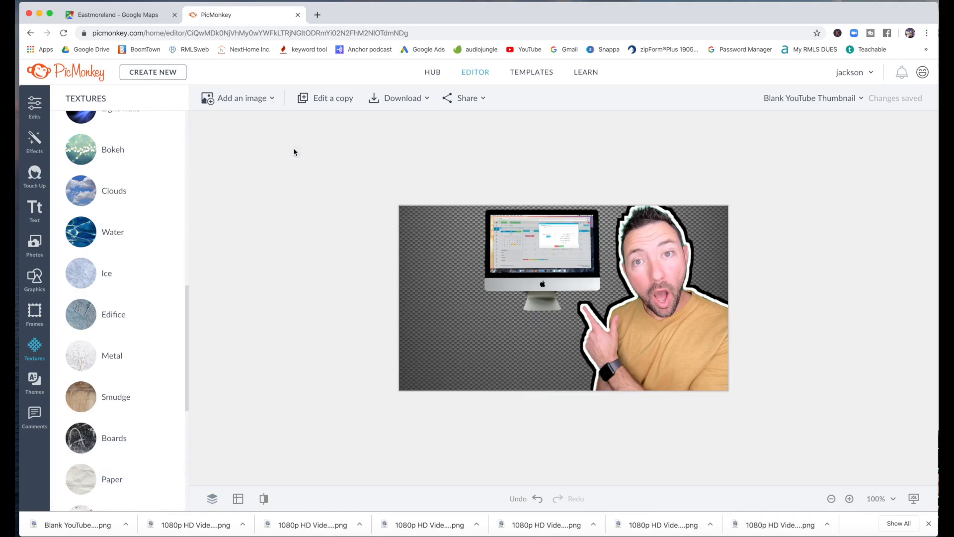
Insert three solid black rectangles from the Basic shapes graphics.
left_click(37, 281)
left_click(102, 194)
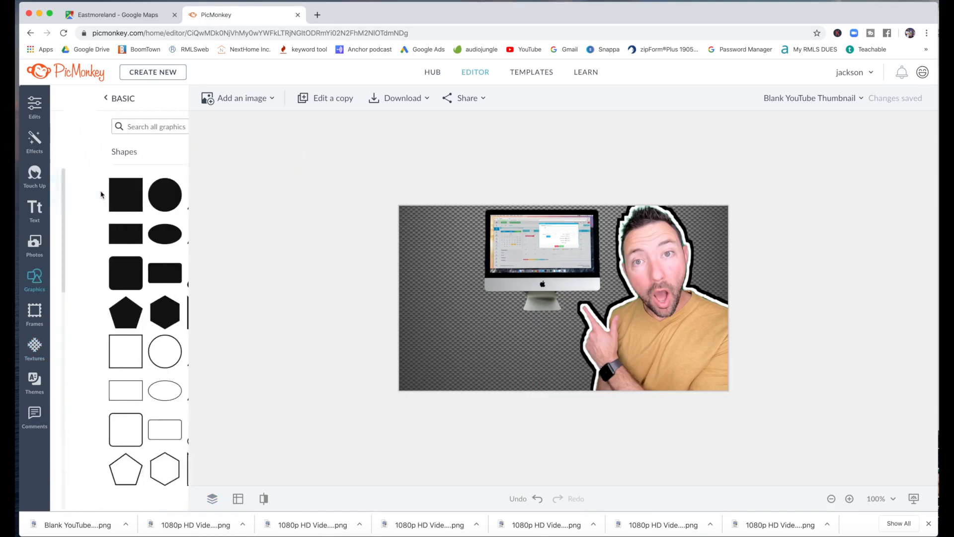
left_click(82, 243)
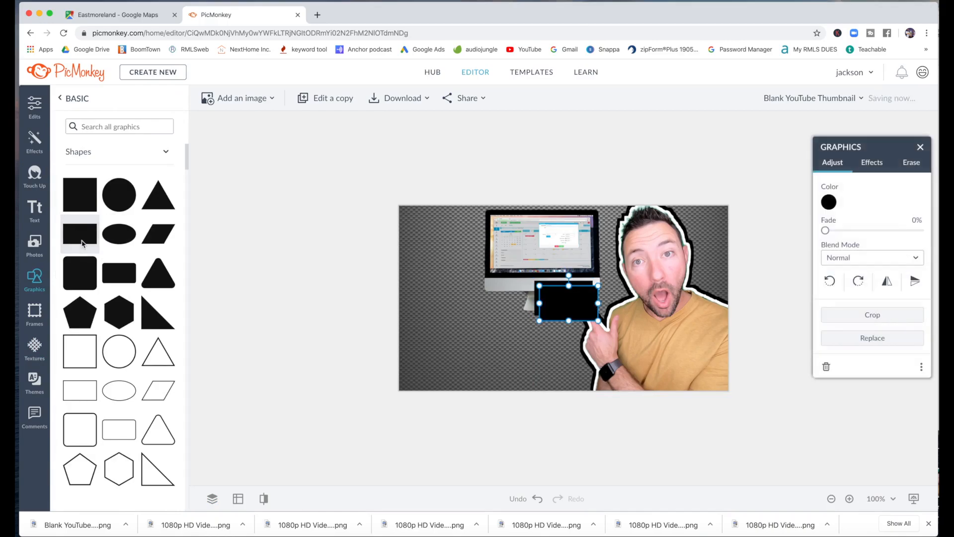
left_click(82, 243)
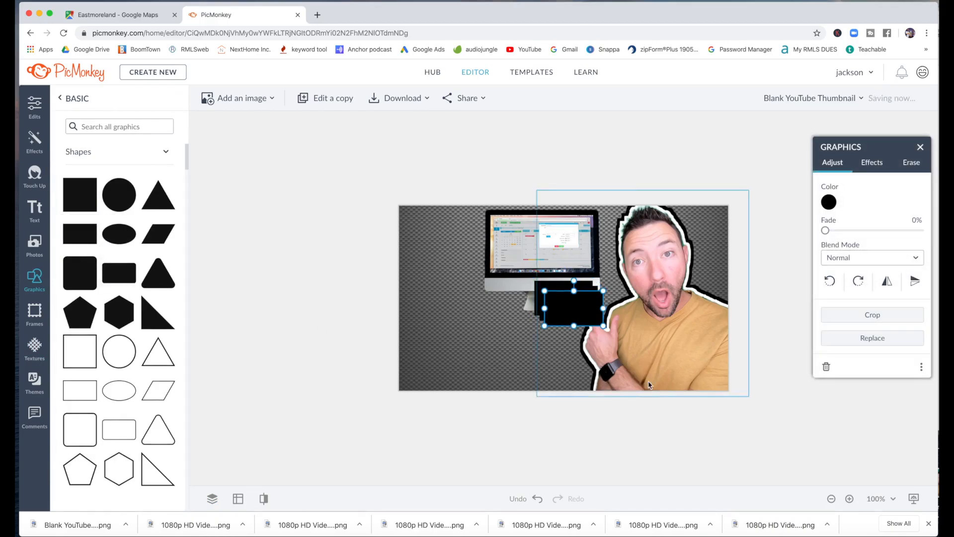
Move a black rectangle to the canvas's left side, then shrink the computer image slightly and shift it right toward the man.
left_click_drag(574, 311, 467, 274)
left_click(520, 259)
left_click_drag(434, 197, 443, 199)
left_click_drag(535, 261, 546, 256)
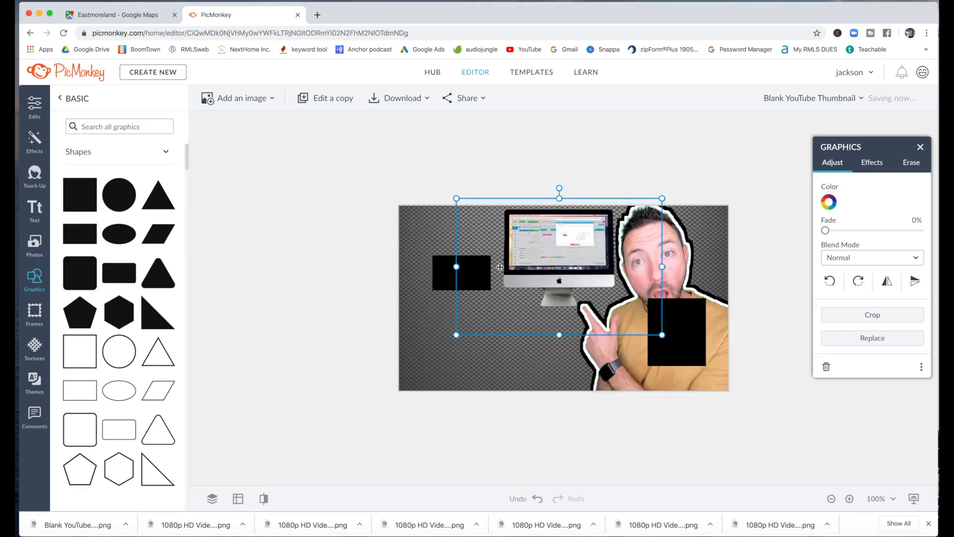
Place the rectangle in the canvas's upper-left corner, tilt it slightly, widen it up to the computer and color it green (#39FF00).
left_click_drag(446, 276, 448, 217)
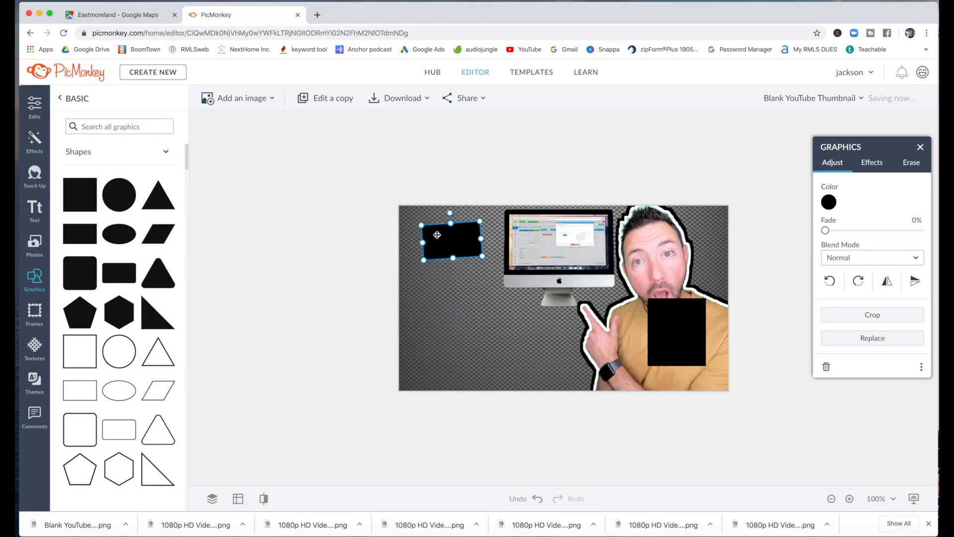
left_click_drag(424, 263, 410, 269)
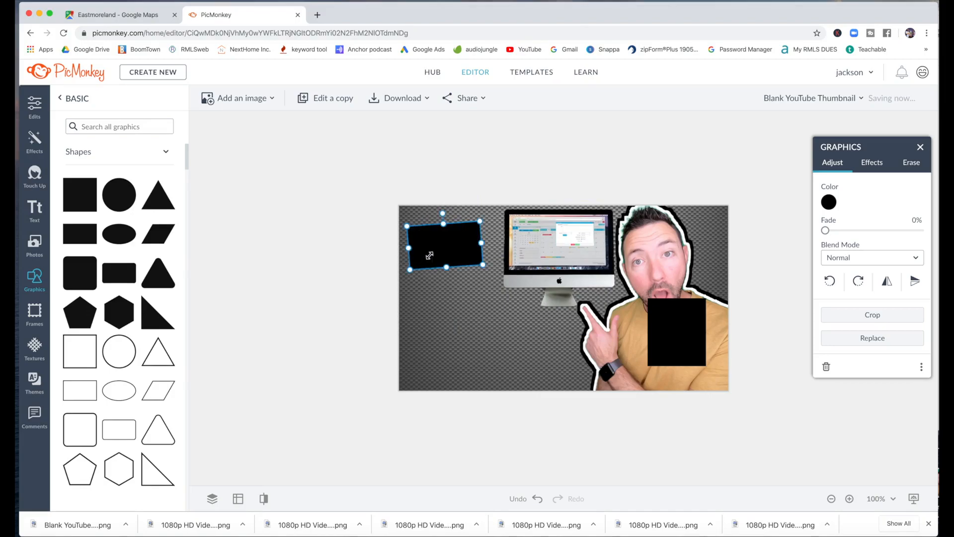
left_click_drag(478, 242, 499, 242)
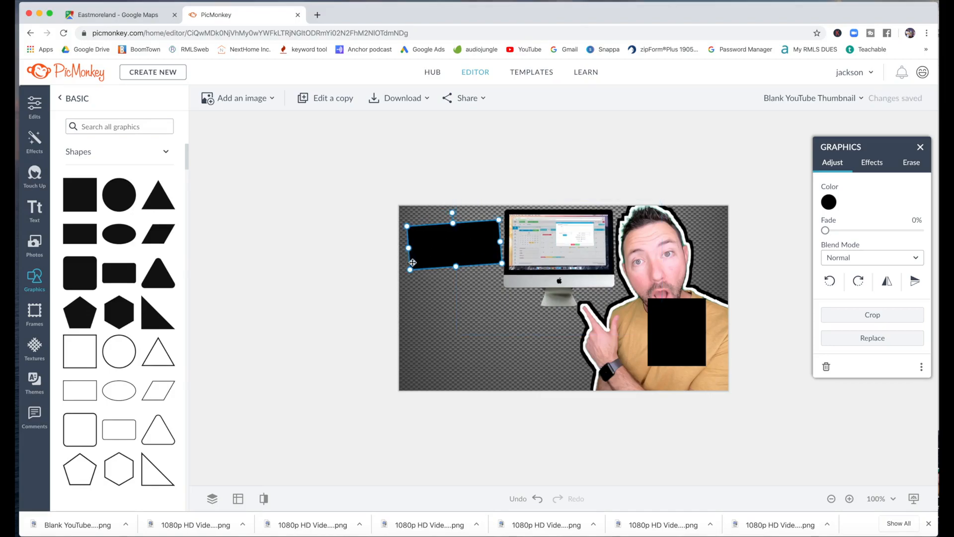
left_click_drag(409, 269, 423, 253)
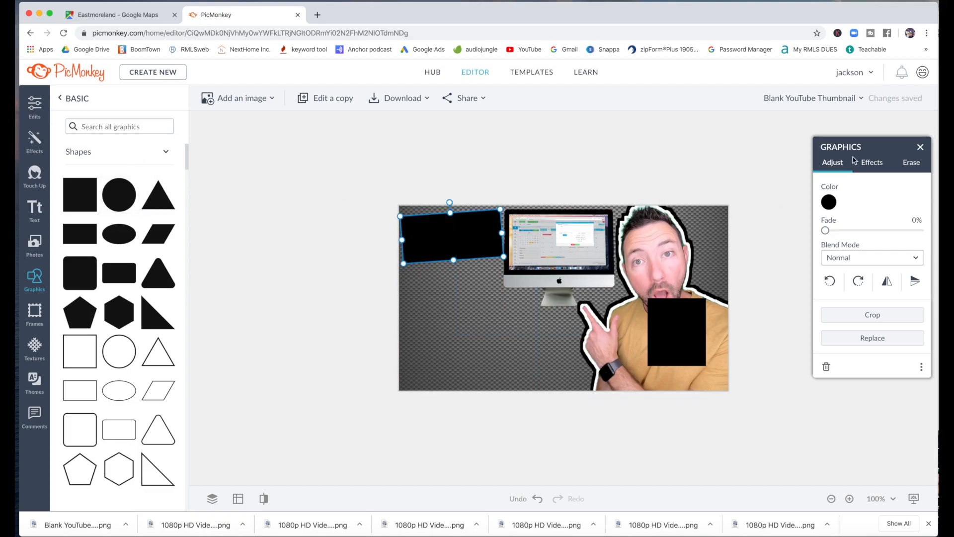
left_click(828, 201)
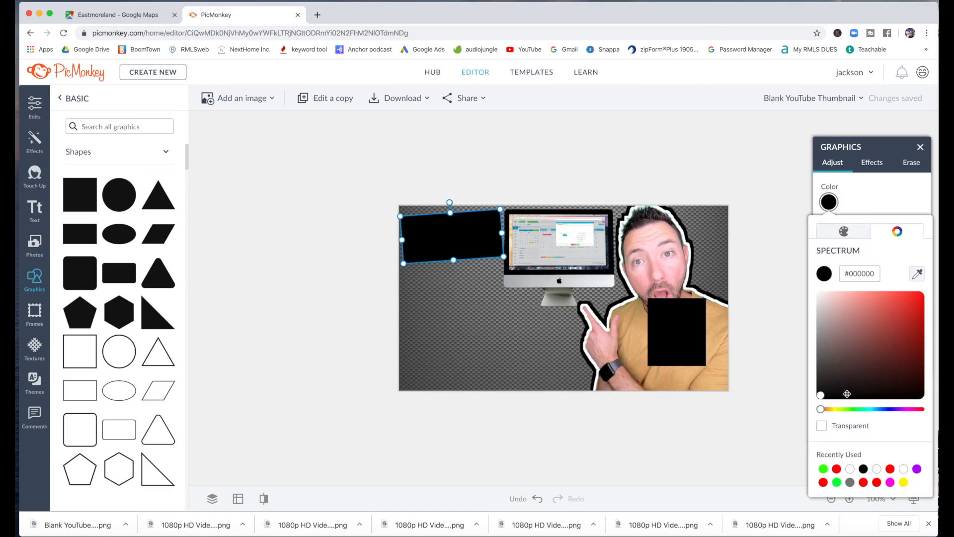
left_click(823, 469)
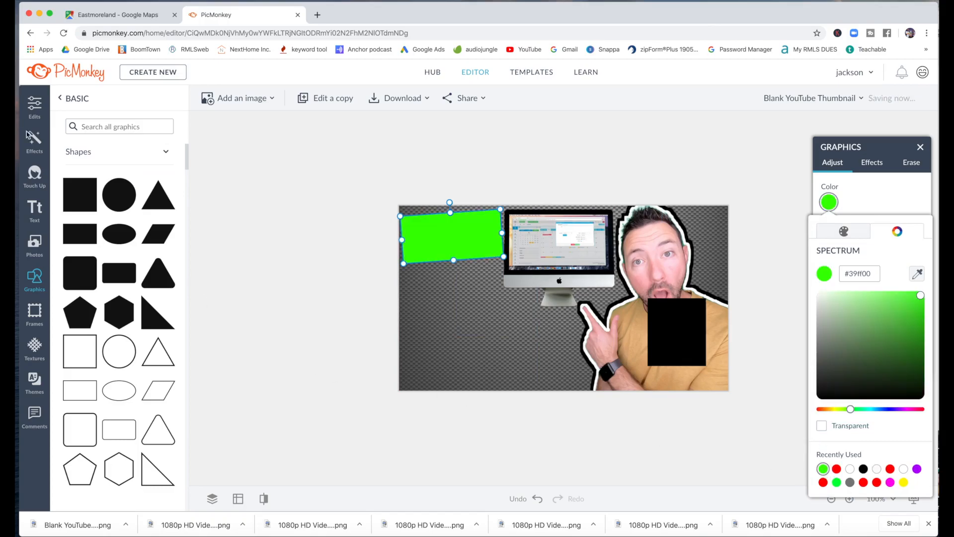
Add a text box in the Impact font reading "MAKE".
left_click(40, 213)
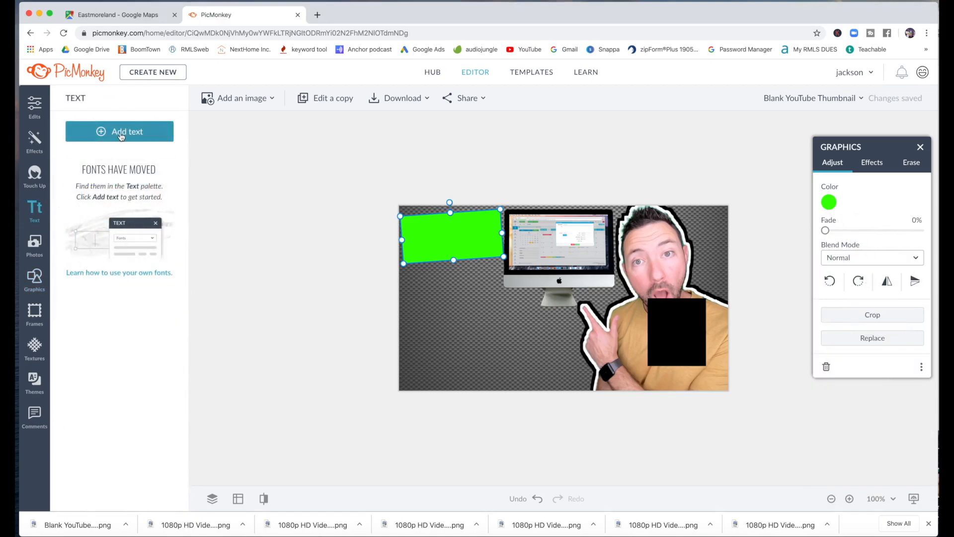
left_click(121, 133)
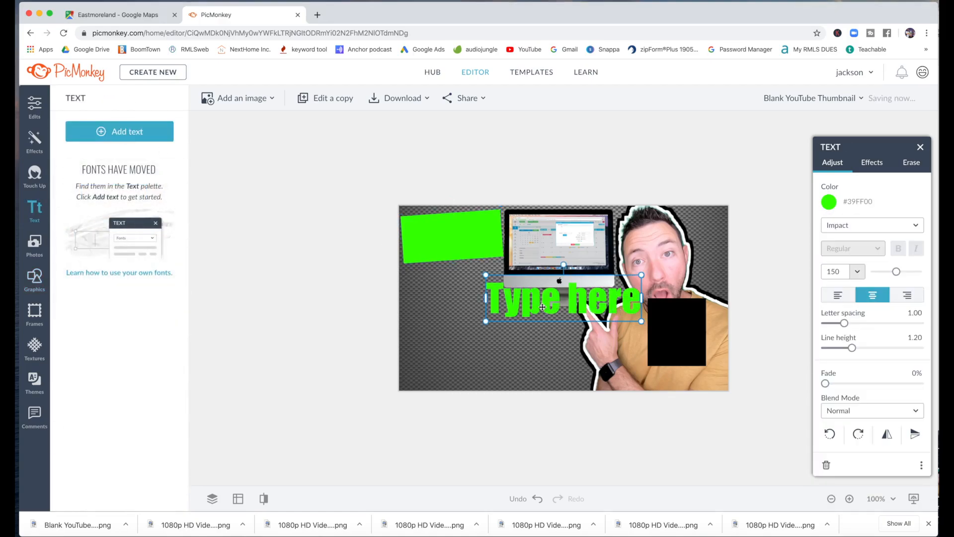
left_click(845, 226)
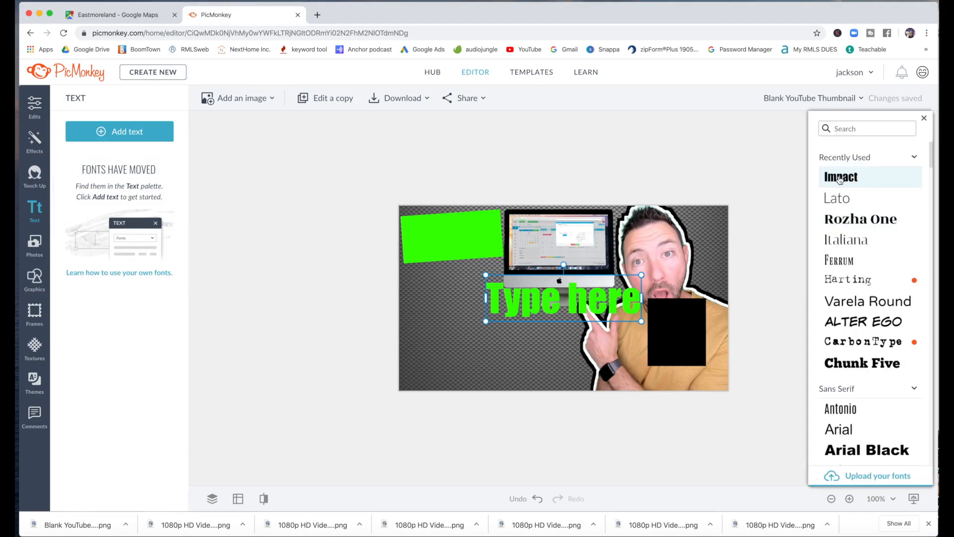
left_click(544, 302)
left_click(564, 302)
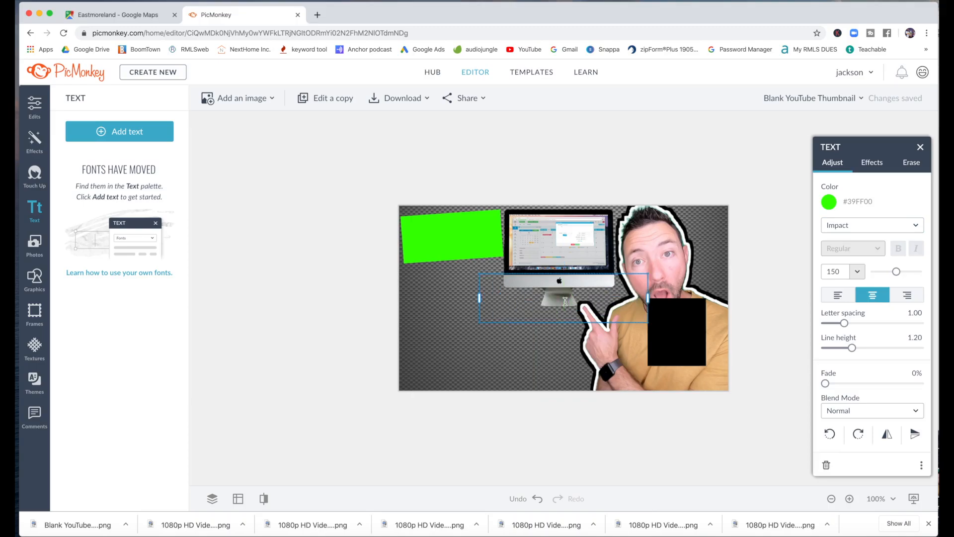
type("MAKE")
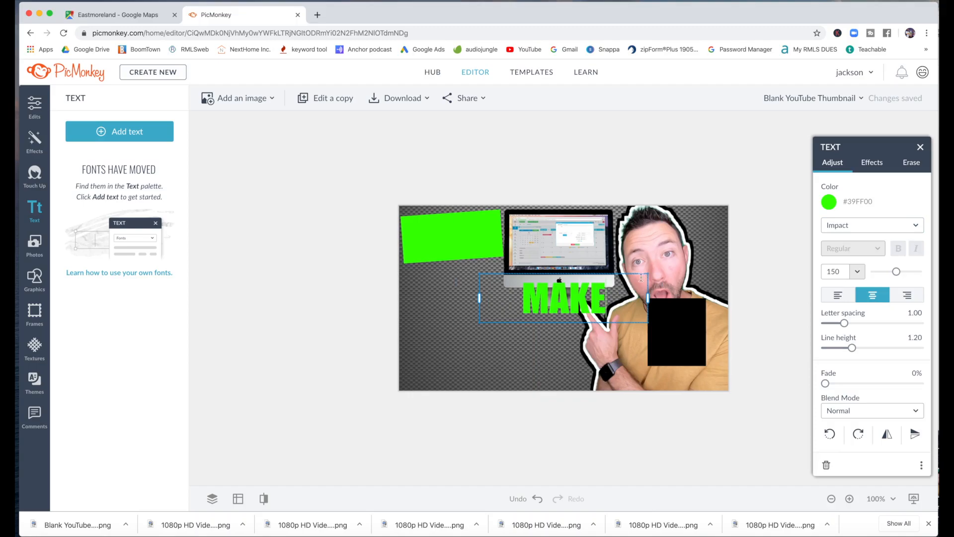
Color the MAKE text white (#FFFFFF).
double_click(590, 297)
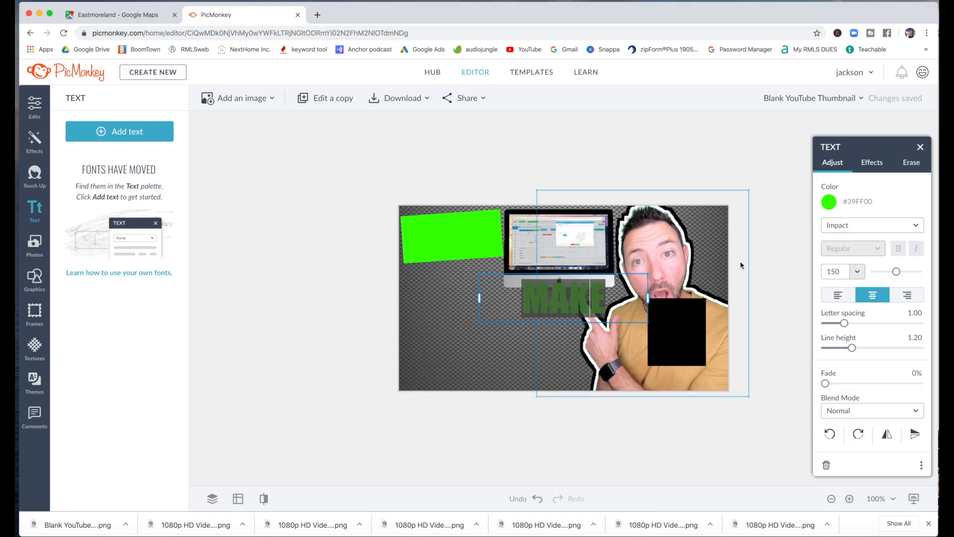
left_click(829, 202)
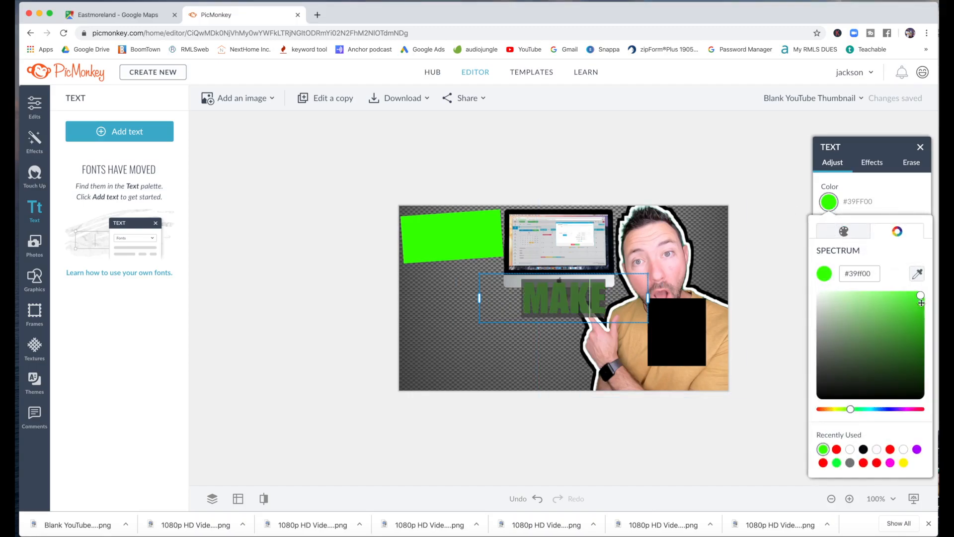
left_click_drag(917, 294, 820, 295)
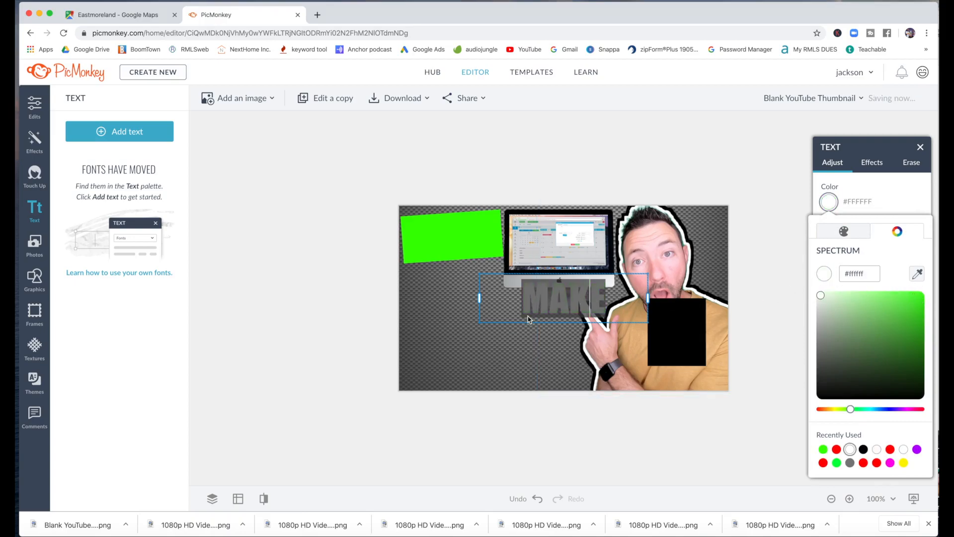
left_click(524, 359)
Move the MAKE text onto the green rectangle, tilt it to match and enlarge it to size 175.
left_click_drag(540, 302, 441, 245)
left_click_drag(450, 203, 454, 204)
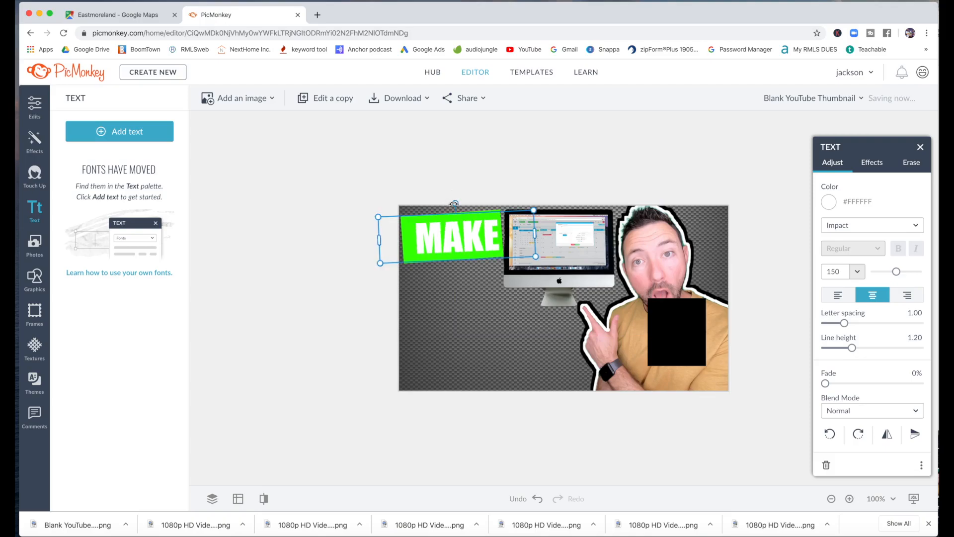
left_click_drag(450, 241, 447, 241)
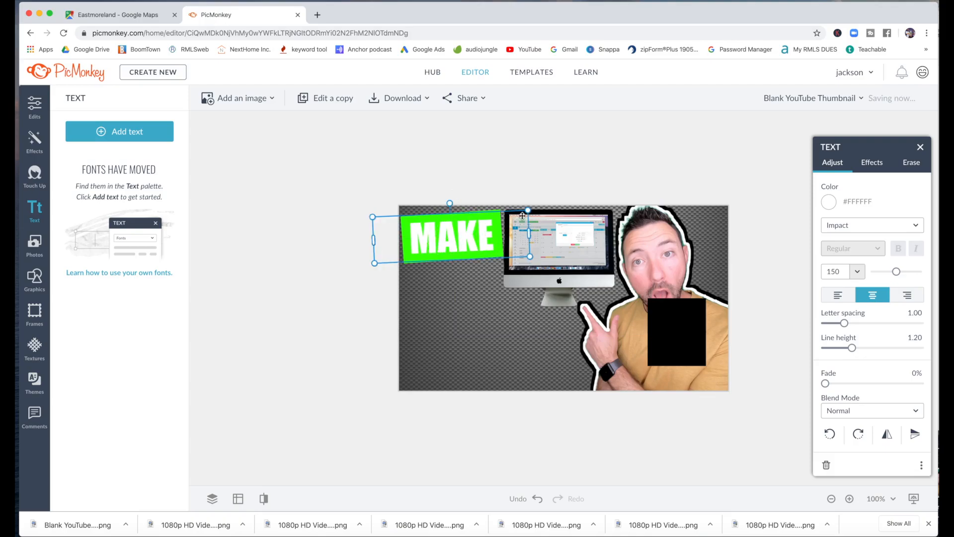
left_click_drag(528, 210, 541, 205)
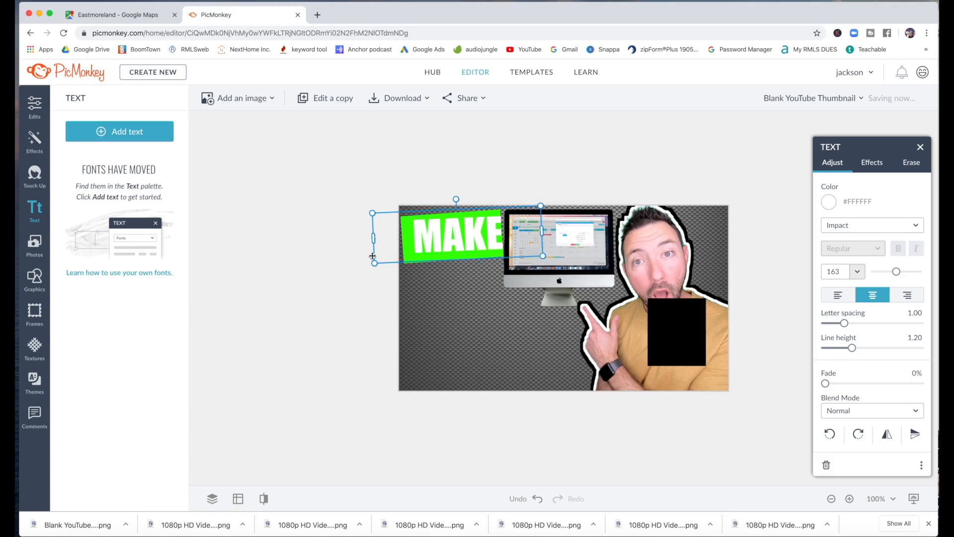
left_click_drag(376, 262, 362, 267)
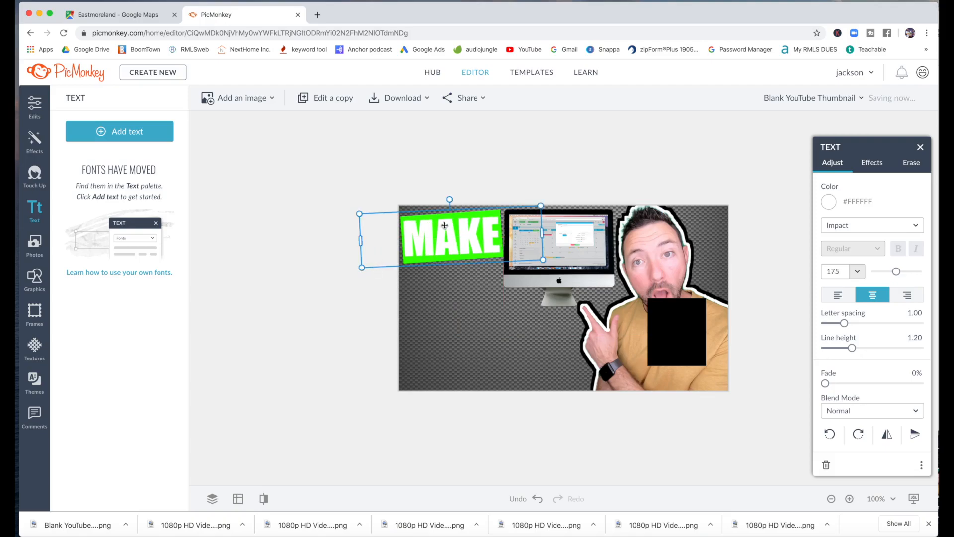
left_click_drag(450, 201, 449, 199)
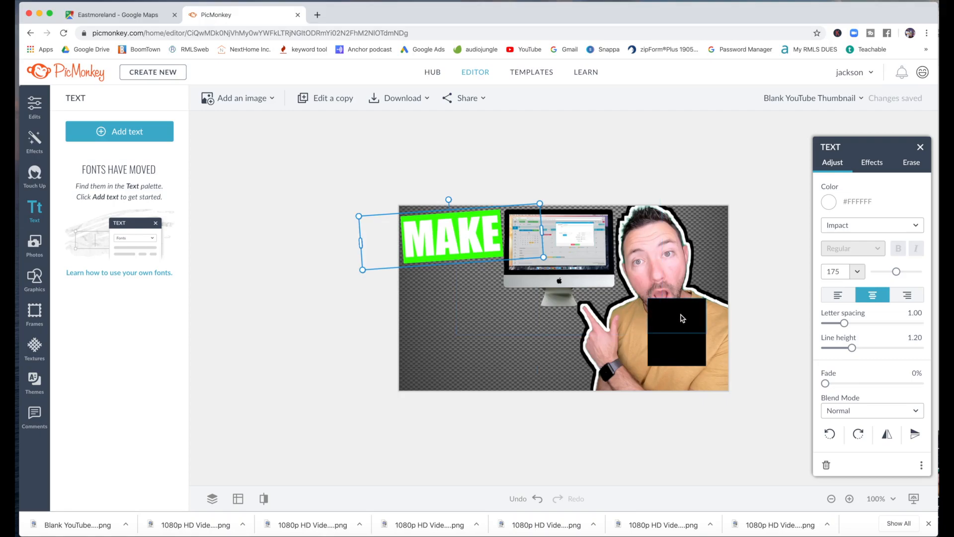
Move the second black rectangle below the computer on the left, stretch it toward the pointing hand and tilt it slightly downward.
left_click_drag(679, 312, 481, 338)
left_click_drag(482, 315, 577, 316)
left_click_drag(491, 281, 493, 281)
Duplicate the MAKE text onto the second rectangle, tilt it to match and change its wording to "AWESOME".
left_click(457, 240)
key("super+c")
key("super+v")
left_click_drag(458, 240, 490, 315)
left_click_drag(487, 279, 492, 279)
double_click(489, 316)
type("AWESOME")
mouse_move(489, 318)
left_mouse_down()
mouse_move(487, 348)
mouse_move(493, 326)
left_mouse_up()
Color the second rectangle white and the AWESOME text red (#FF0000).
left_click(490, 303)
left_click(489, 303)
left_click(828, 201)
left_click(823, 469)
left_click(522, 348)
left_click(829, 202)
left_click(849, 423)
Place the third rectangle along the canvas's bottom-left edge under AWESOME, tilt it upward, stretch it to the man's arm and color it white.
left_click_drag(682, 354, 501, 370)
left_click_drag(497, 338, 495, 337)
left_click_drag(467, 366, 413, 371)
left_click_drag(525, 364, 588, 362)
left_click_drag(498, 382, 500, 387)
left_click_drag(497, 348, 497, 344)
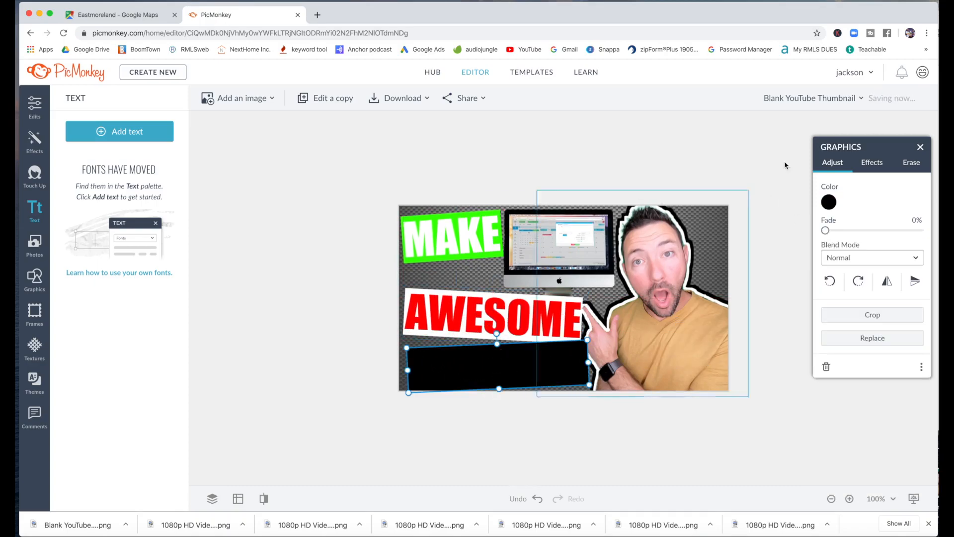
left_click(829, 202)
left_click_drag(825, 298, 813, 294)
Duplicate the AWESOME text over the bottom rectangle and change its wording to "THUMBNAILS".
left_click(562, 320)
key("super+c")
key("super+v")
left_click_drag(563, 329, 568, 368)
double_click(567, 368)
type("THUMBNAILS")
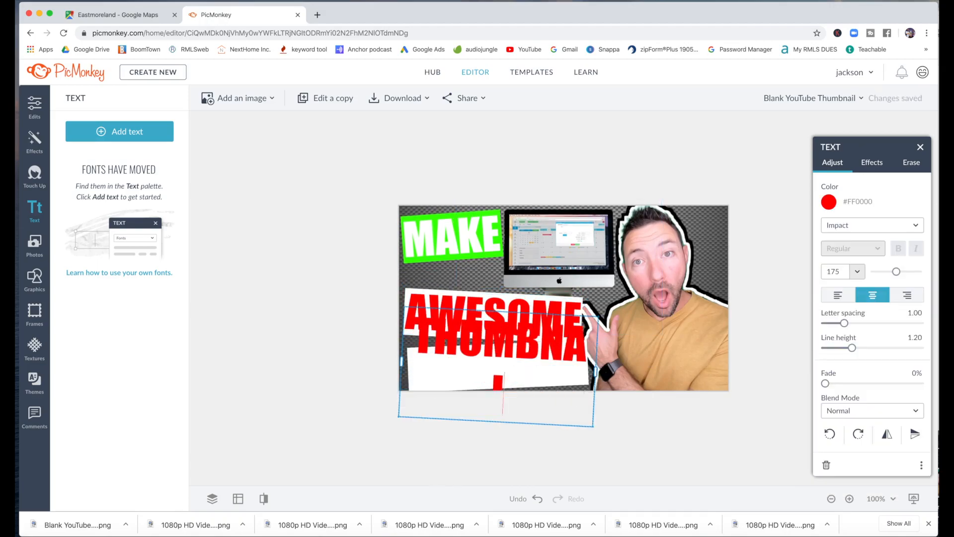
Reduce the THUMBNAILS text to size 156, tilt it to match the bottom rectangle and align it over that rectangle.
key("super+a")
left_click_drag(896, 271, 894, 271)
left_click(541, 447)
left_click_drag(531, 333, 527, 334)
left_click_drag(526, 363, 502, 362)
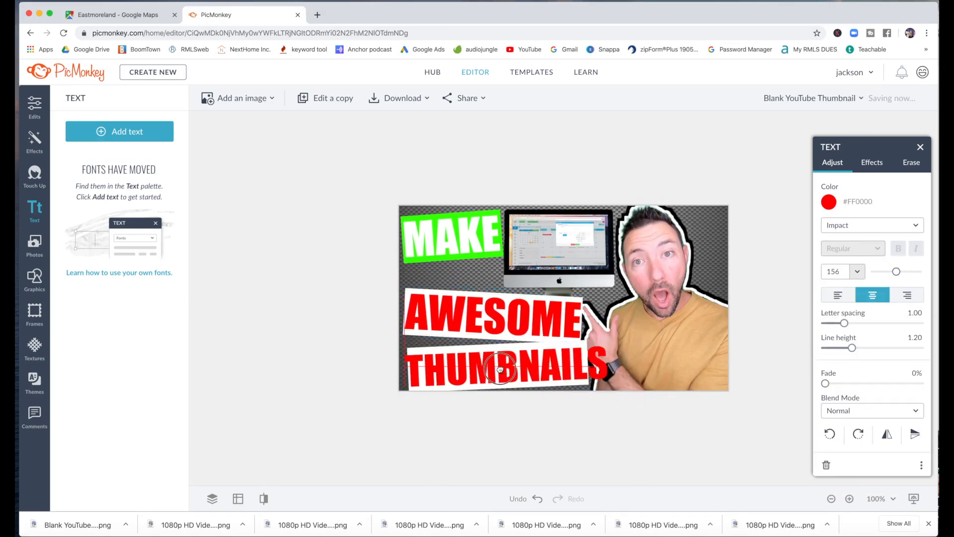
Color the THUMBNAILS text green (#39FF00).
double_click(502, 367)
left_click(829, 202)
left_click(851, 264)
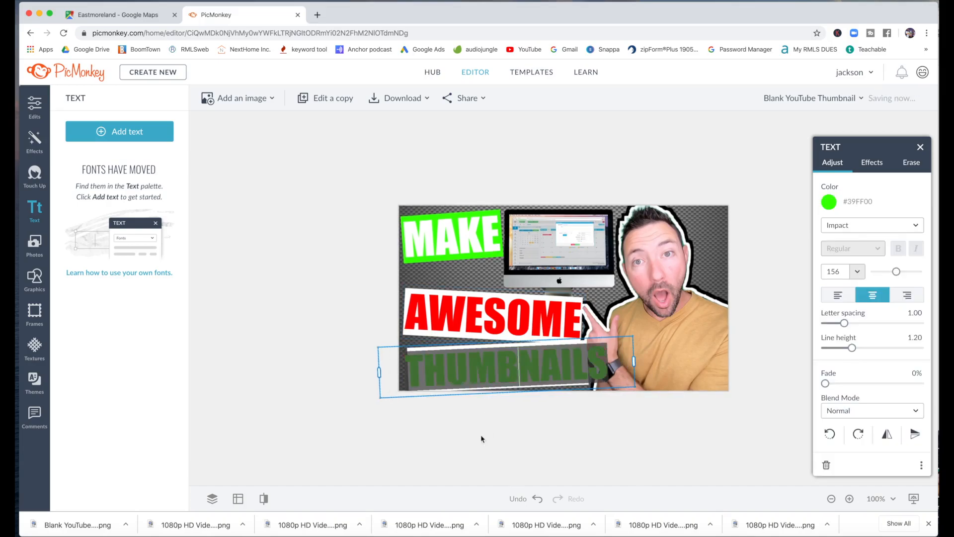
left_click(481, 423)
Shrink the THUMBNAILS text slightly, widen the bottom rectangle on both sides to span it and color the rectangle red.
left_click_drag(626, 337, 621, 339)
left_click_drag(499, 369, 498, 383)
left_click(499, 355)
left_click_drag(408, 369, 399, 367)
left_click_drag(590, 361, 604, 359)
mouse_move(508, 384)
left_mouse_down()
mouse_move(508, 368)
mouse_move(511, 384)
left_mouse_up()
left_click(512, 351)
left_click(828, 202)
left_click(827, 263)
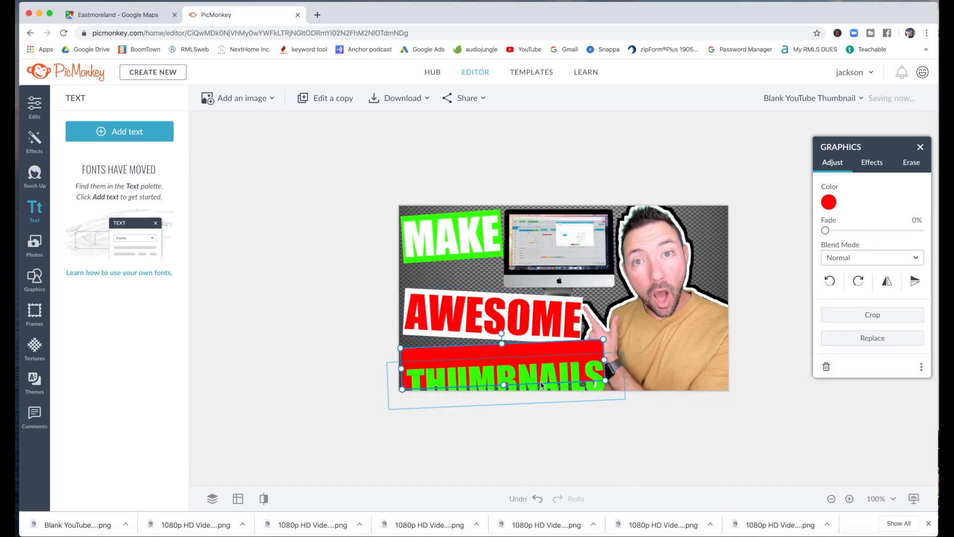
Color the THUMBNAILS text white and center it on the red rectangle.
left_click(543, 391)
double_click(542, 388)
left_click(829, 202)
left_click(827, 251)
left_click(511, 376)
Capture a screenshot of the whole thumbnail, add it to the canvas and shrink it to fit the computer's screen.
left_click(571, 252)
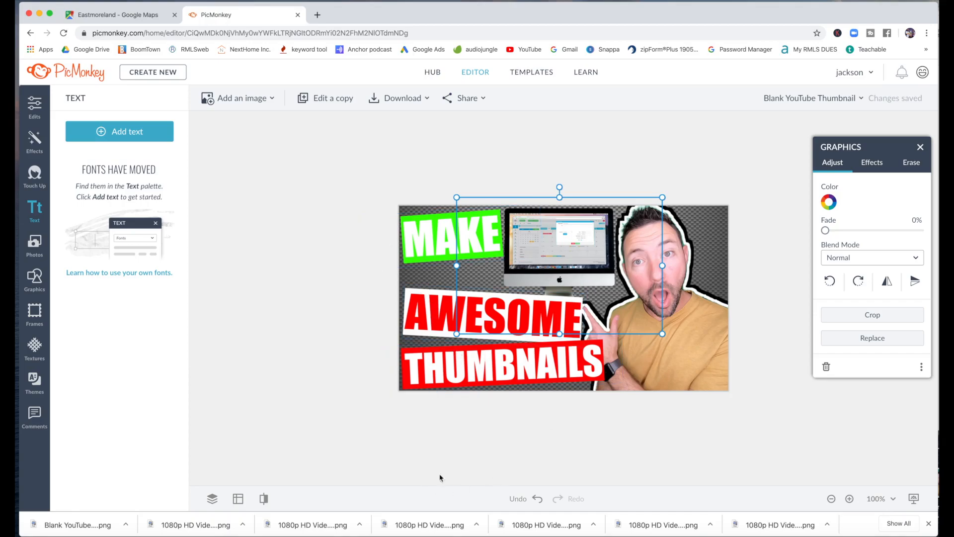
left_click(436, 446)
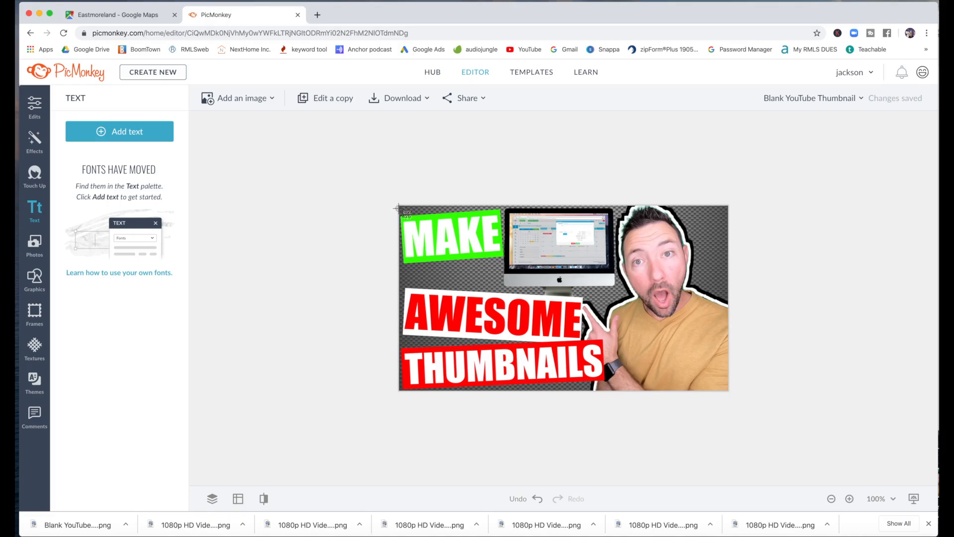
left_click_drag(399, 205, 728, 390)
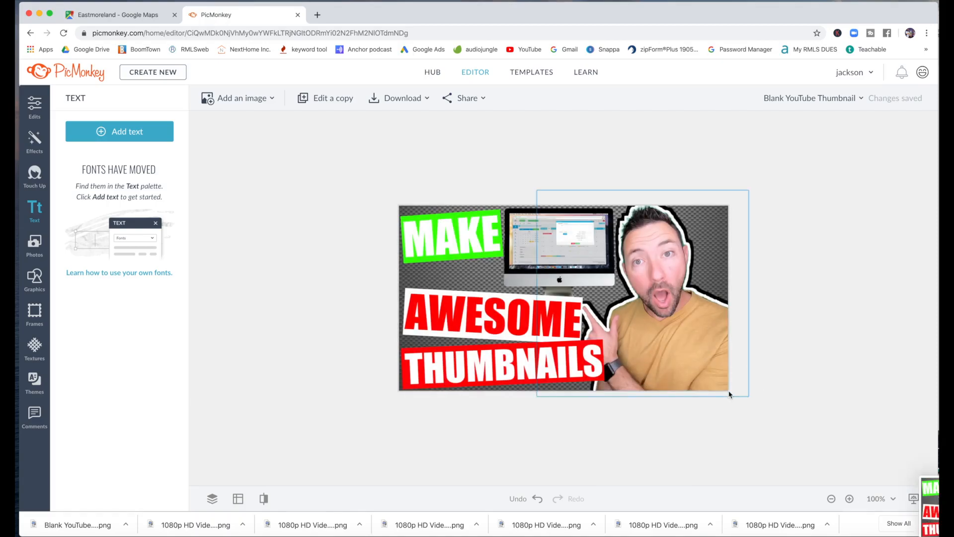
left_click_drag(917, 504, 547, 266)
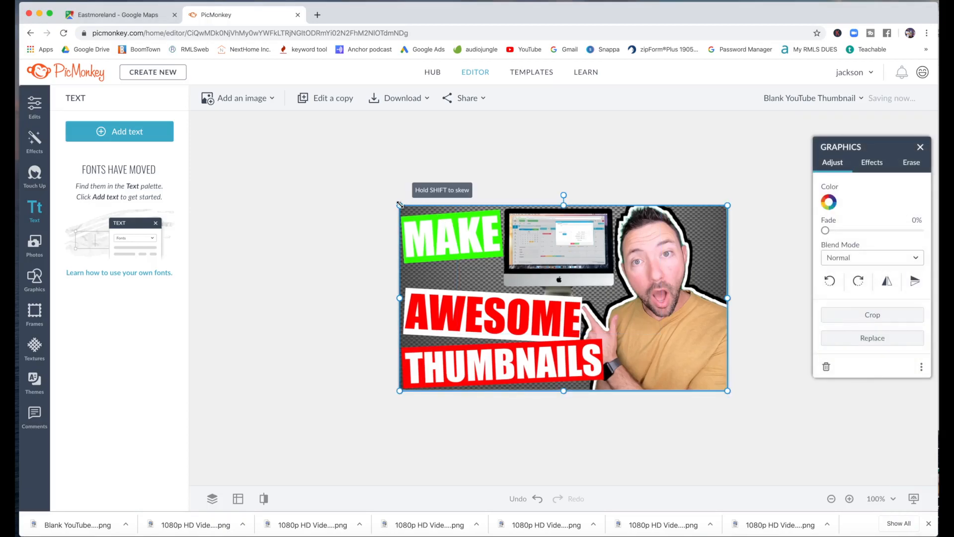
left_click_drag(400, 204, 582, 227)
left_click(590, 185)
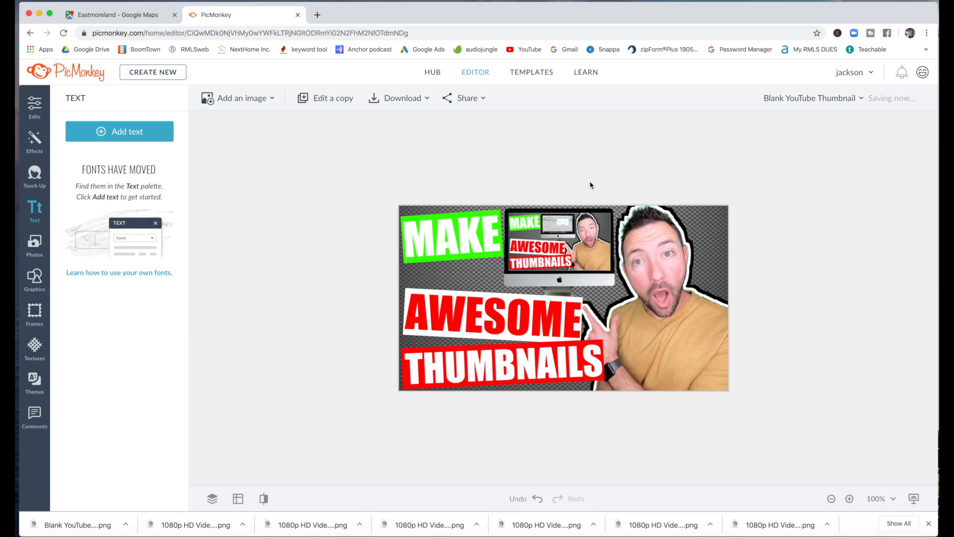